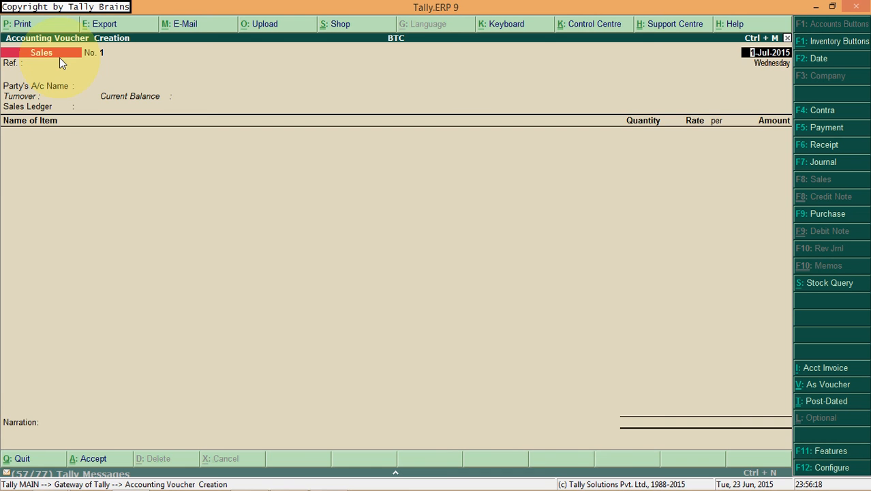
Switch the sales voucher from invoice format to voucher format
key("ctrl+v")
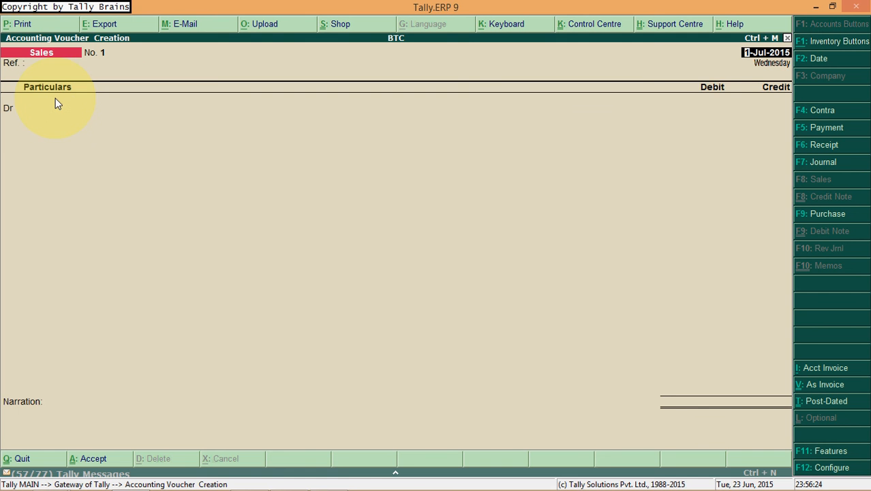
Debit the customer's ledger with 15000 and credit the same amount to the Sales ledger
key("Return")
key("Return")
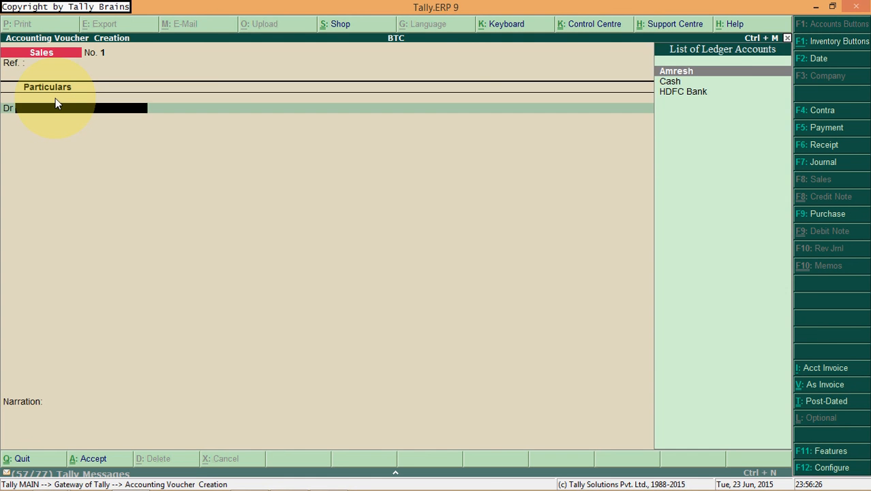
key("Return")
type("15000")
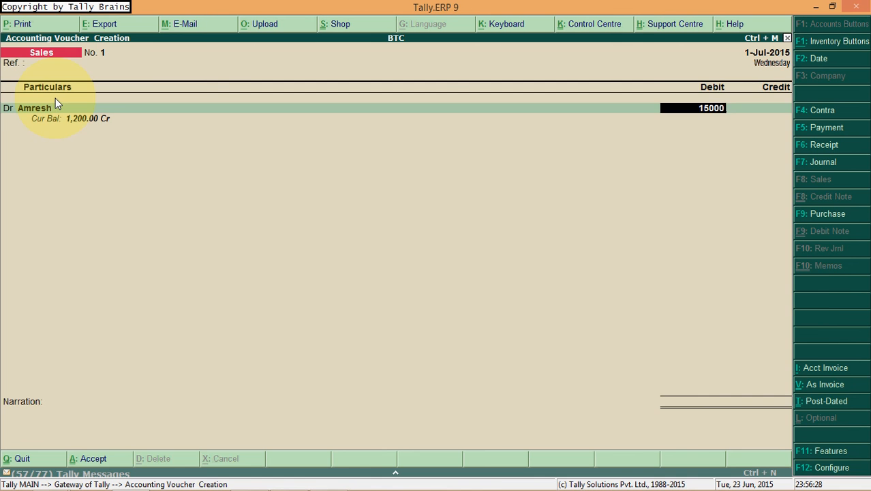
key("Return")
key("Return")
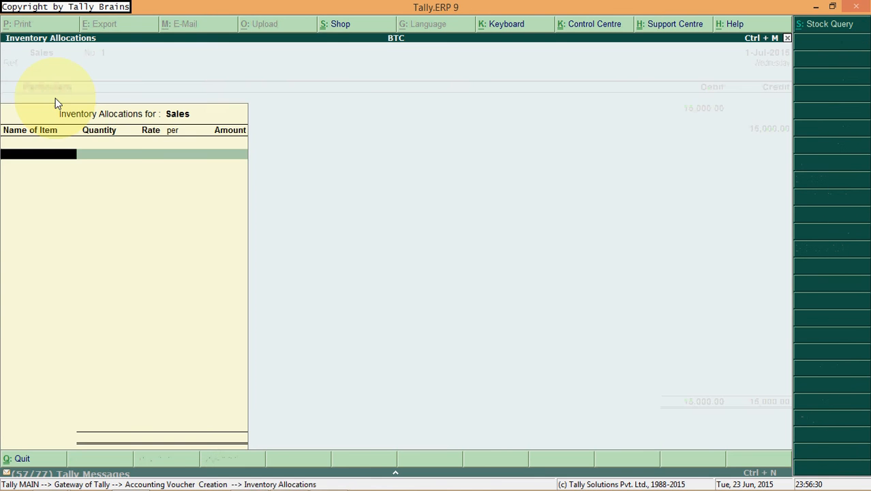
key("Return")
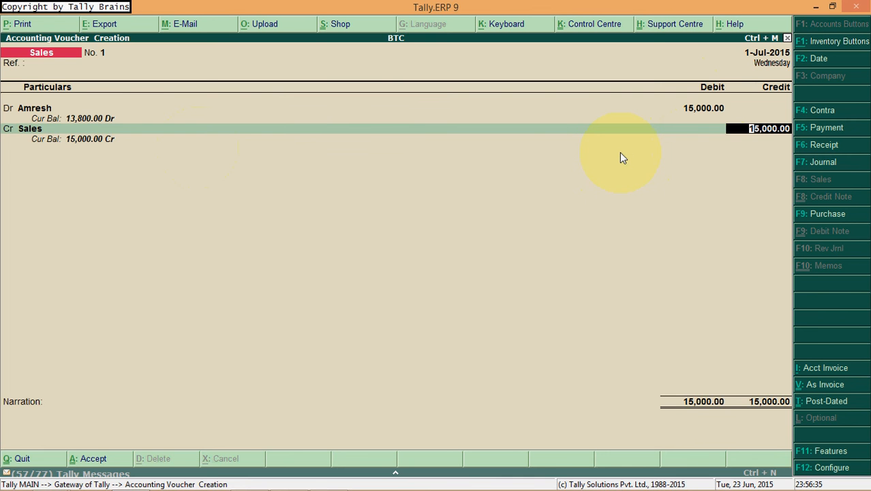
Select Kinley Mineral Water 1l - Bottle from the Bhanpuri godown in the inventory allocations of the Sales ledger
key("BackSpace")
key("Return")
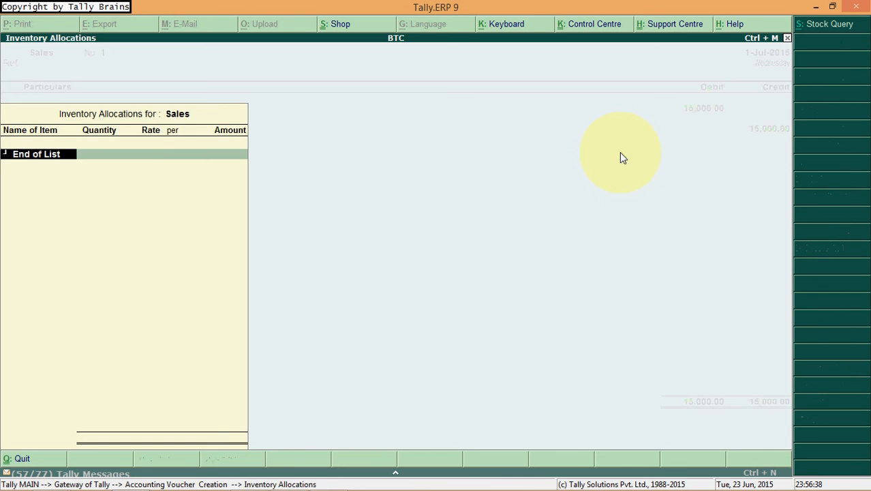
key("Return")
key("BackSpace")
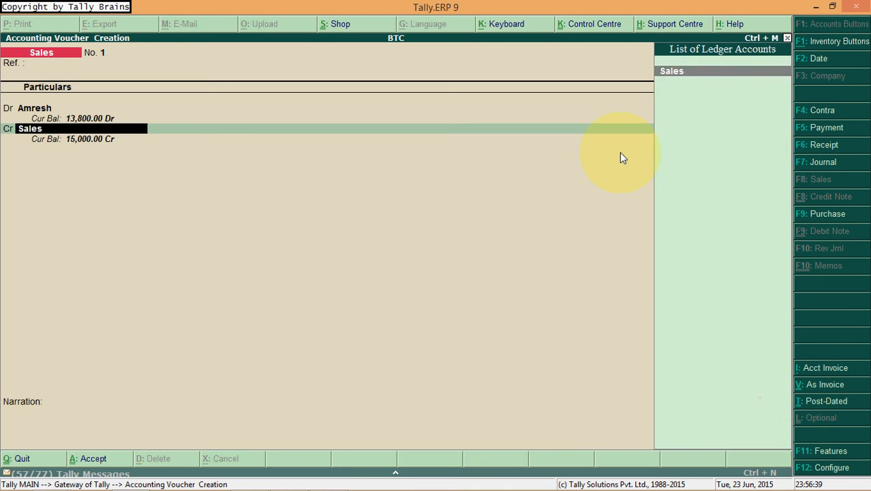
key("Return")
key("Down")
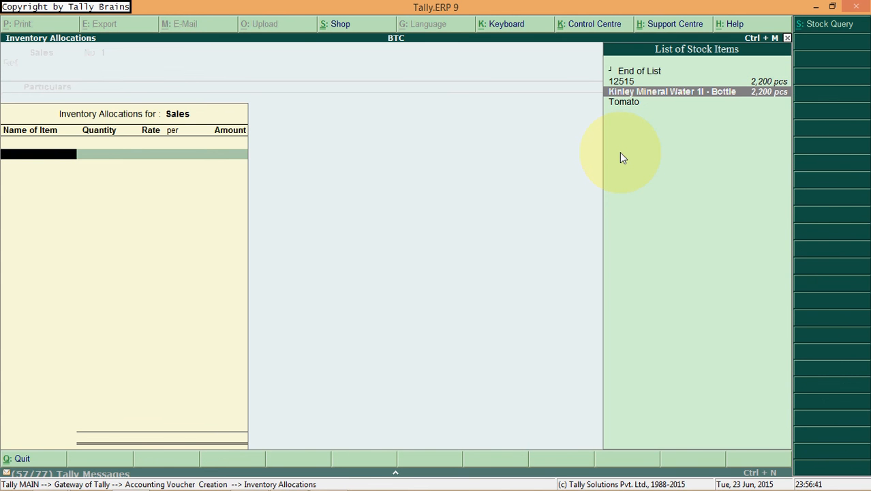
key("Return")
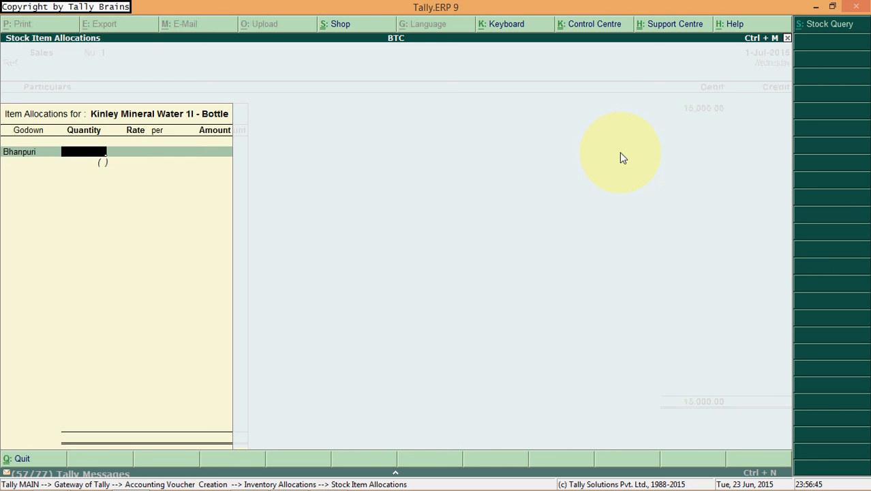
key("BackSpace")
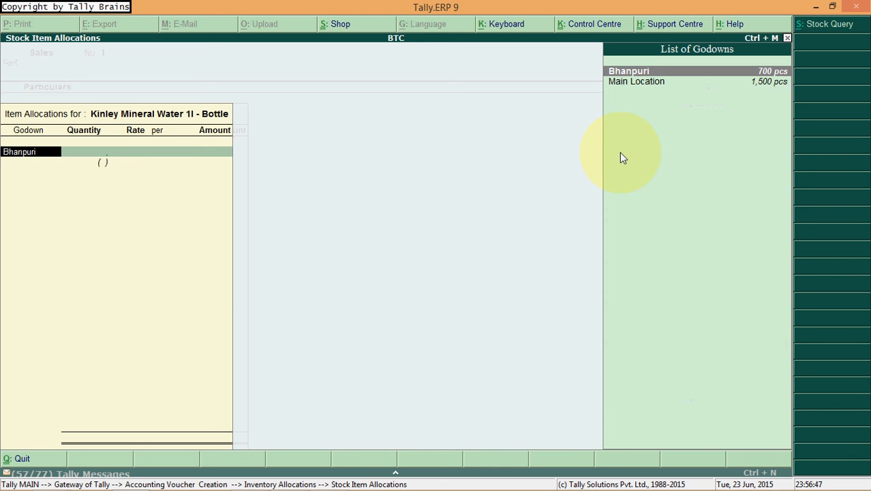
key("Return")
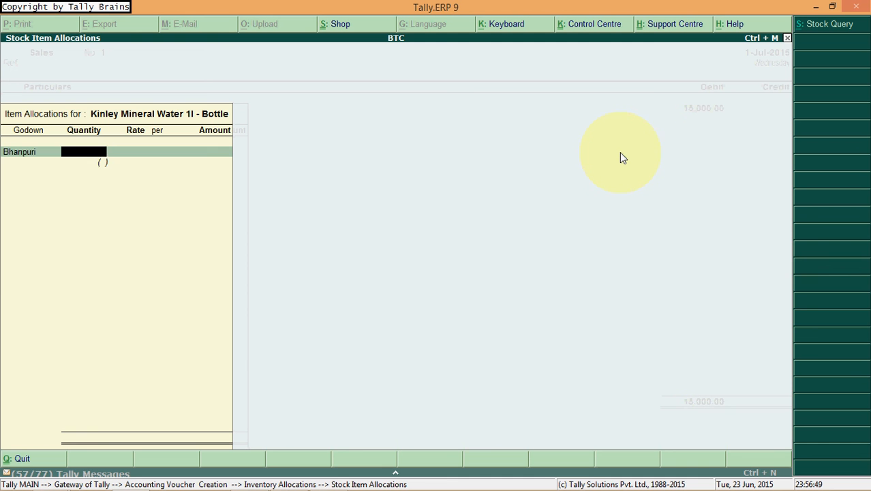
Allocate 500 pcs of the mineral water at a rate of 20.00, then leave the voucher without saving it
type("500")
key("Return")
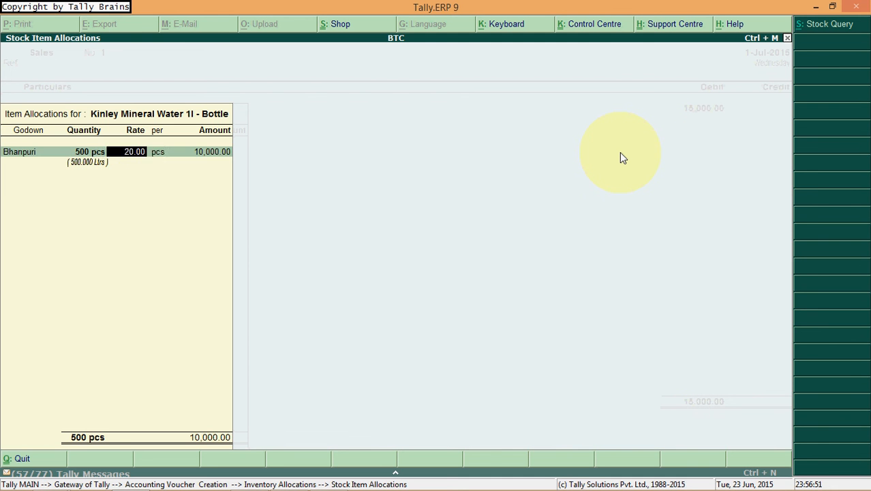
key("Return")
key("Return")
key("Return")
key("Return")
key("Return")
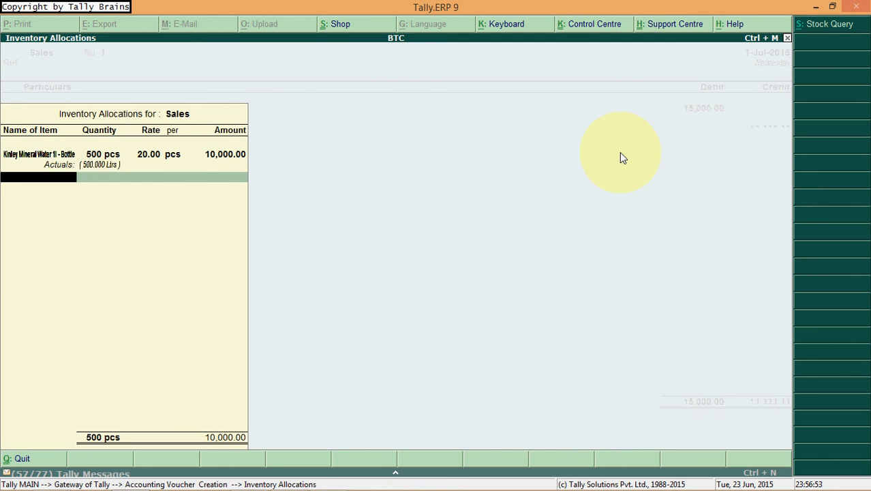
key("Return")
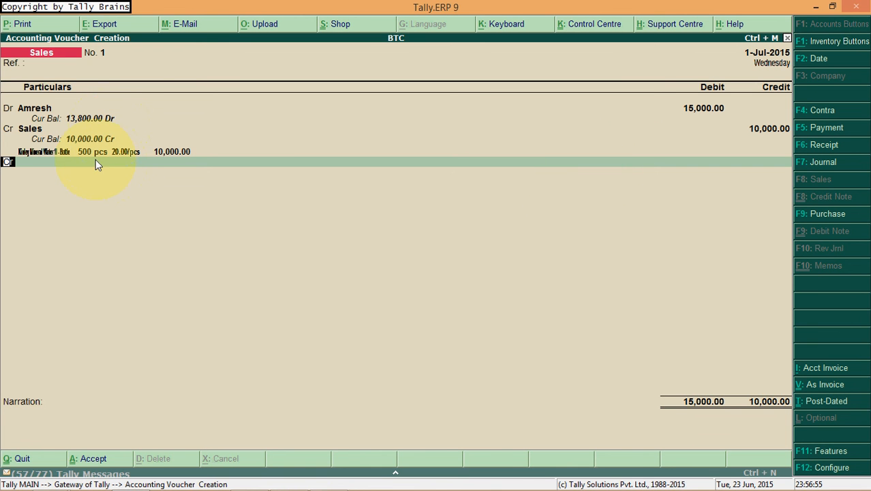
key("Escape")
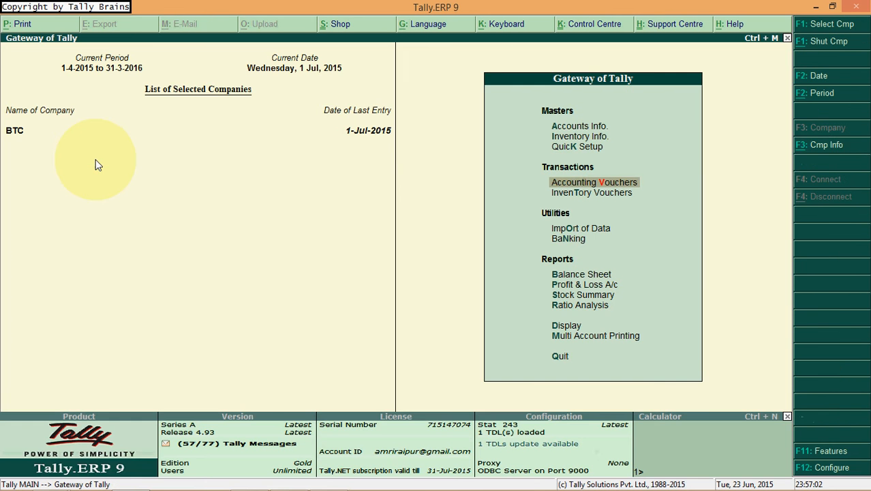
Open a new accounting voucher for sales and set its reference to DC-0001
key("Return")
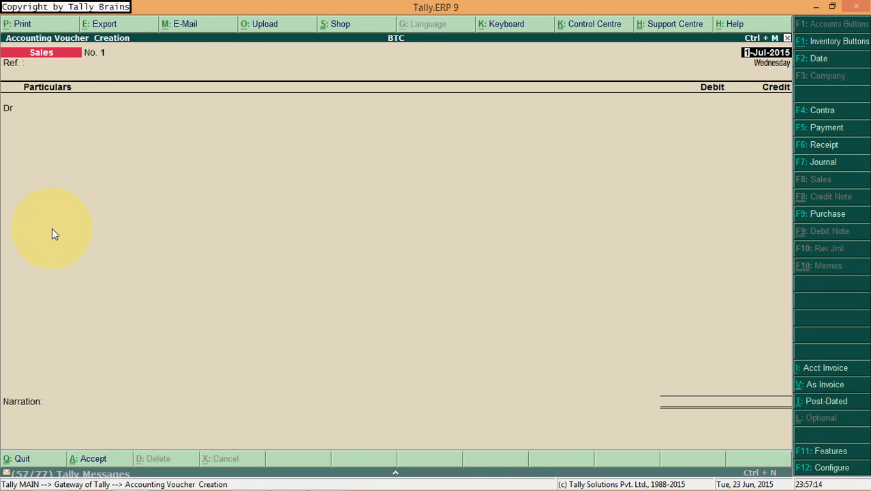
key("Return")
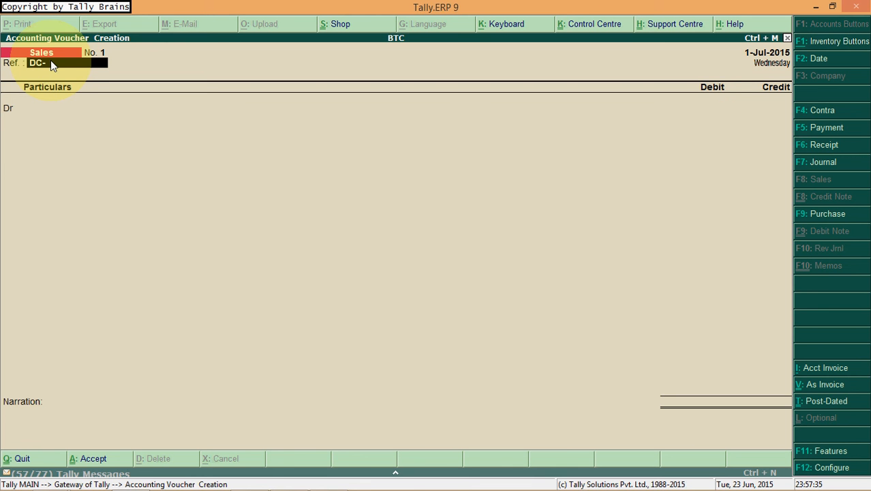
key("Return")
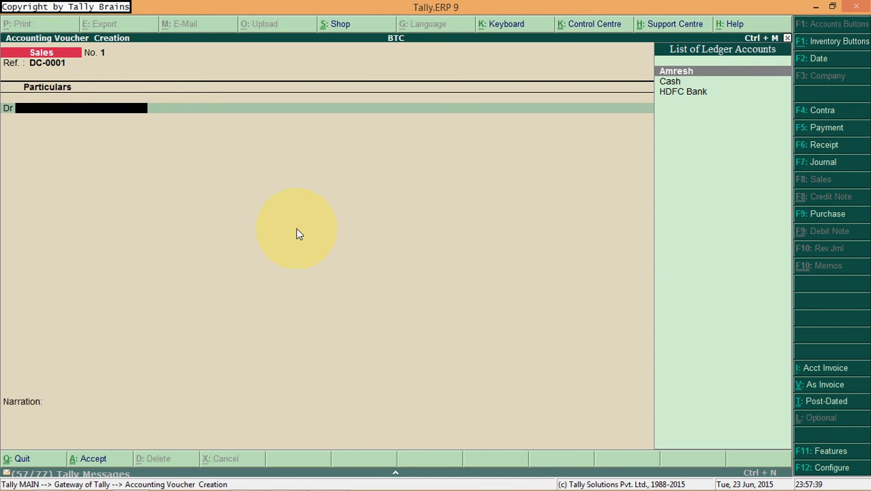
Debit the customer's ledger with 15000 and credit it to the Sales ledger without allocating any stock item
key("Return")
type("15000")
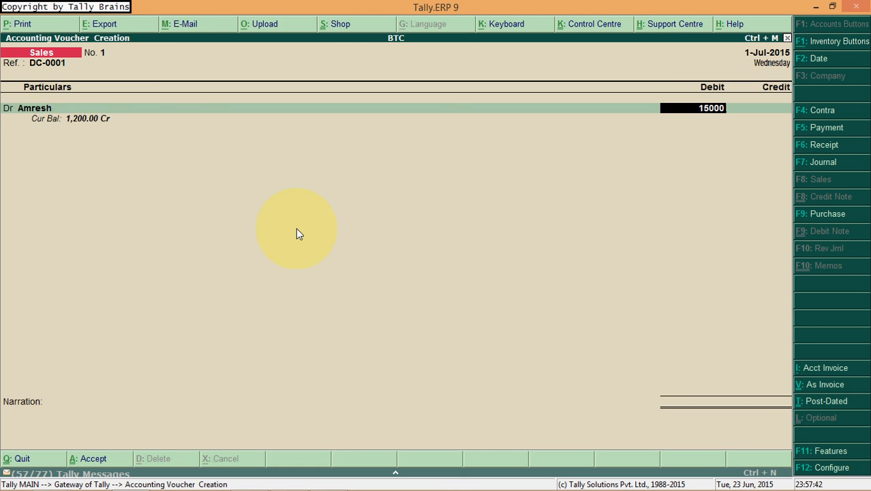
key("Return")
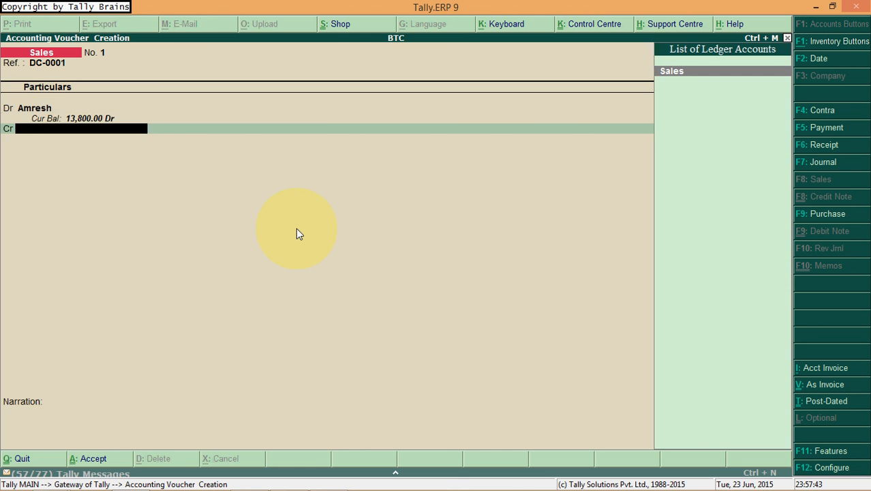
key("Return")
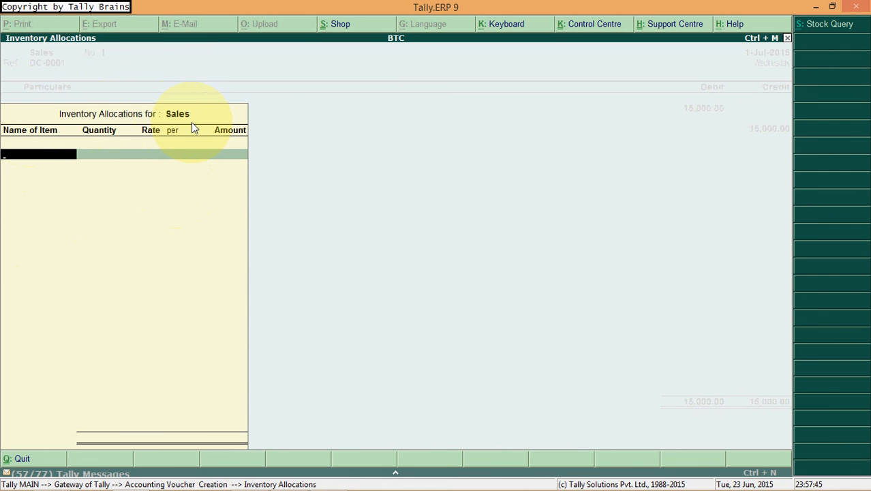
key("Escape")
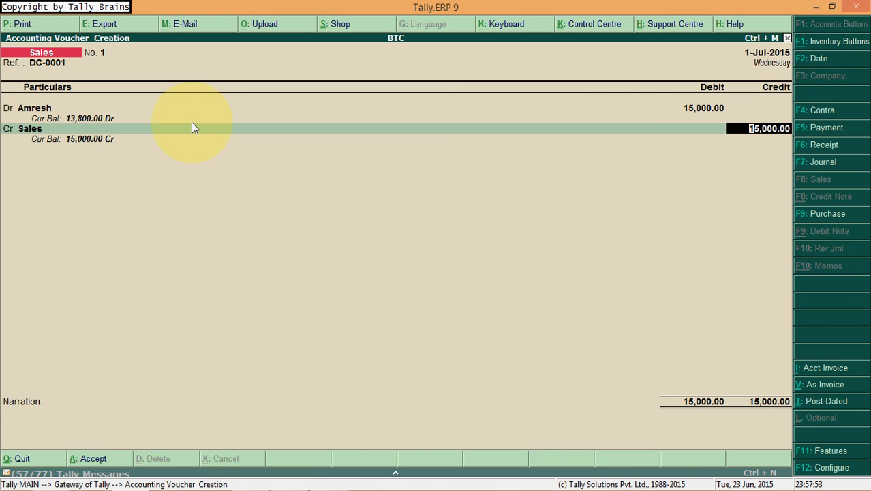
key("Return")
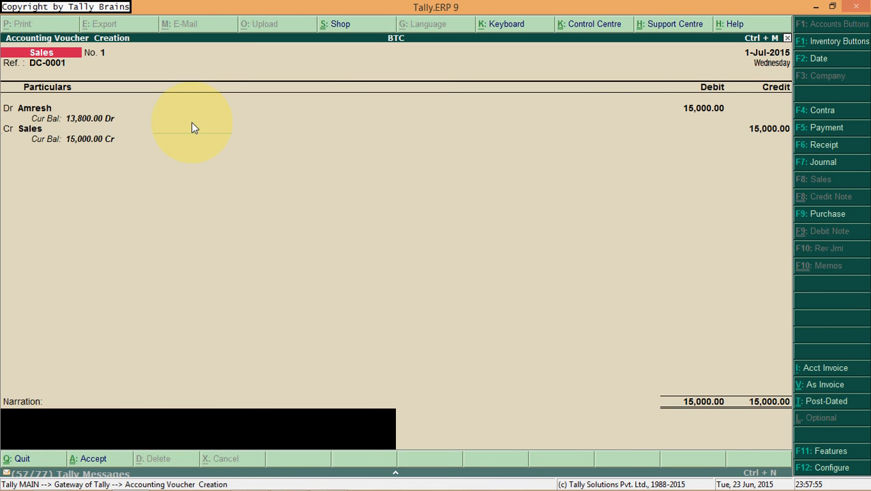
Enter a narration stating that material was sent to the customer by Madhur courier with its LR number, and save the voucher
type("Being material se")
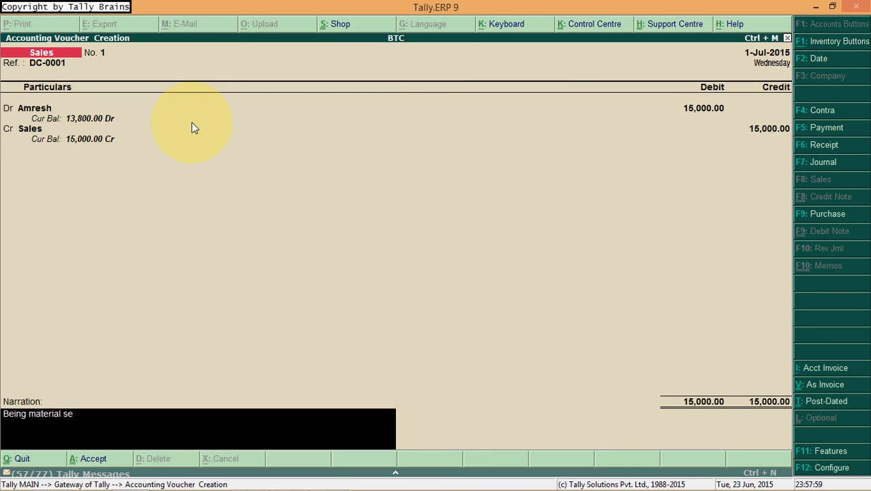
type("nt to Amresh from Madhur co")
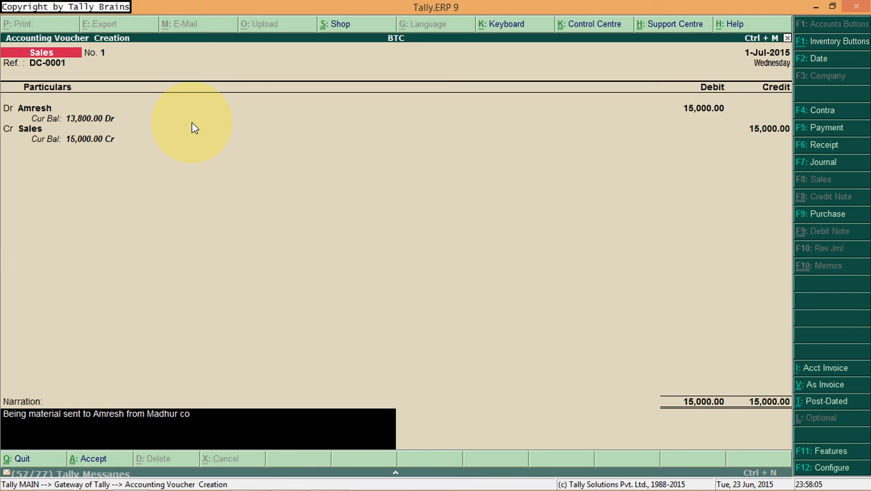
type("urier lr no-251/12.1511")
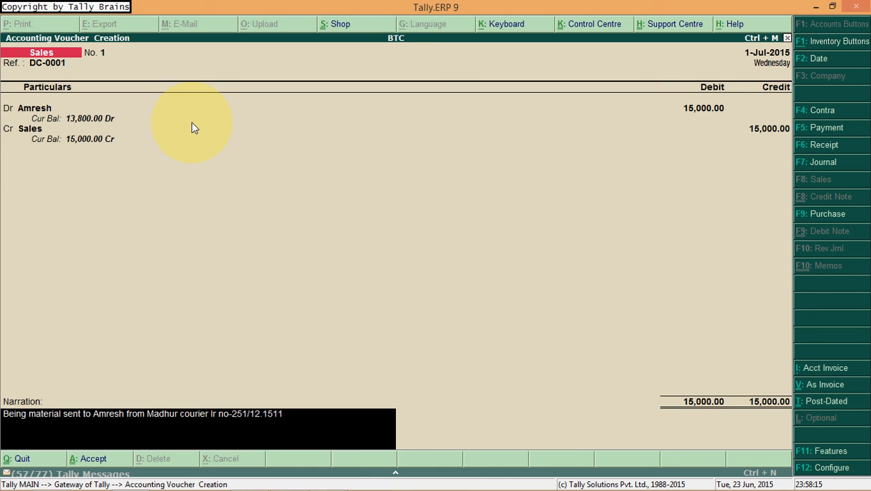
key("Return")
key("Return")
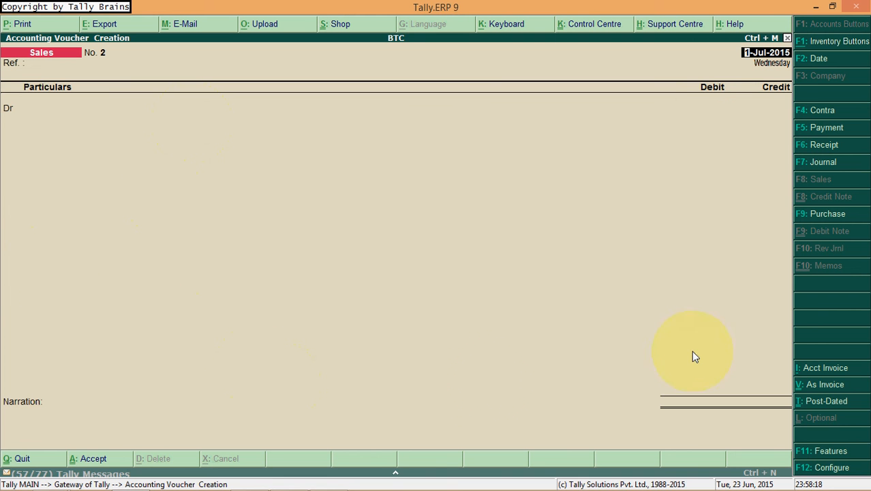
Switch the new sales voucher to accounting invoice format and set its reference to DC-0002
left_click(800, 393)
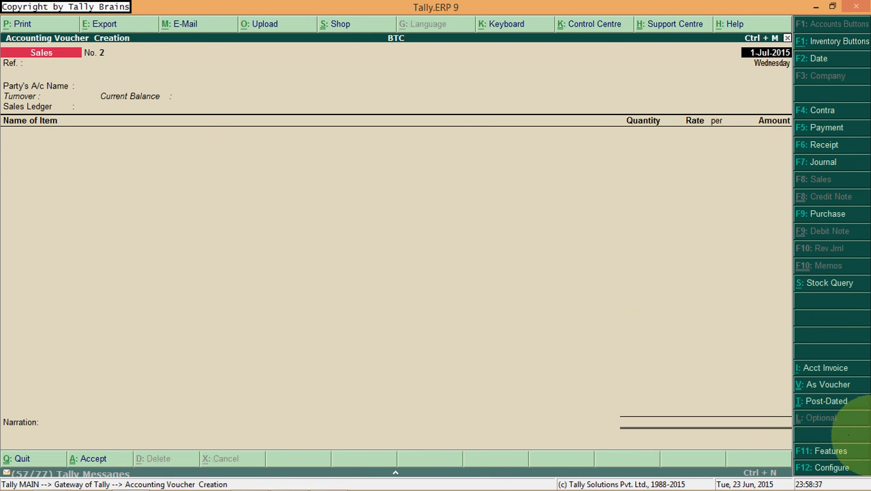
left_click(807, 374)
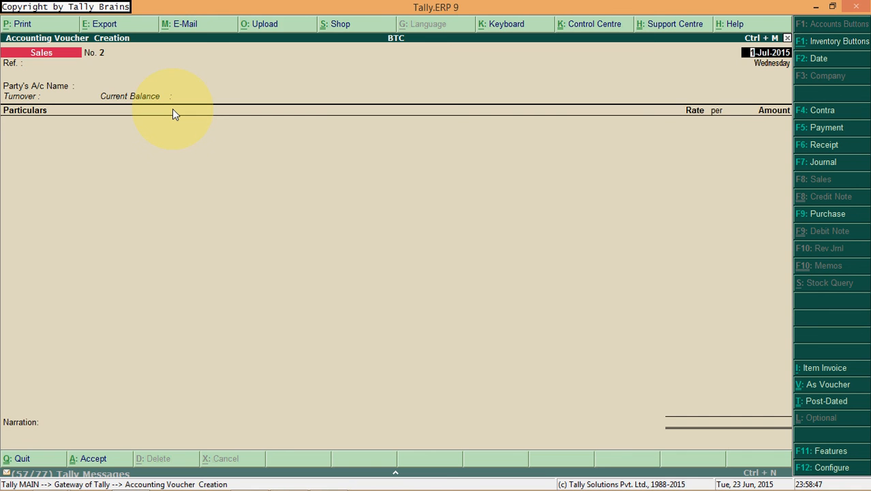
key("Return")
key("Return")
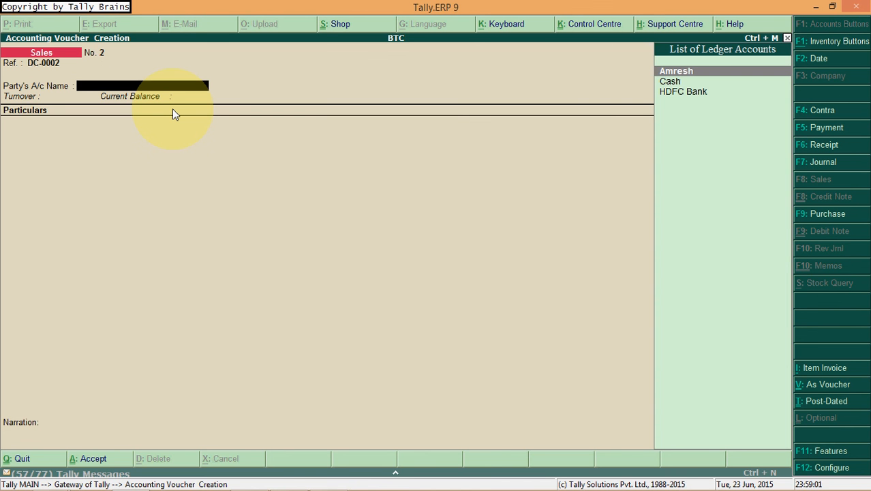
Create a party ledger with the customer's full name under Sundry Debtors, leaving bill-by-bill balances and inventory values at No
key("alt+c")
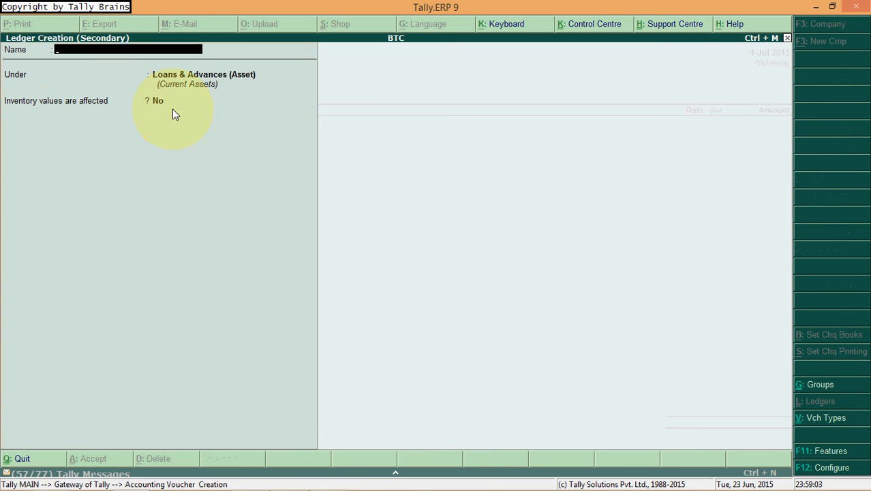
type("Bi")
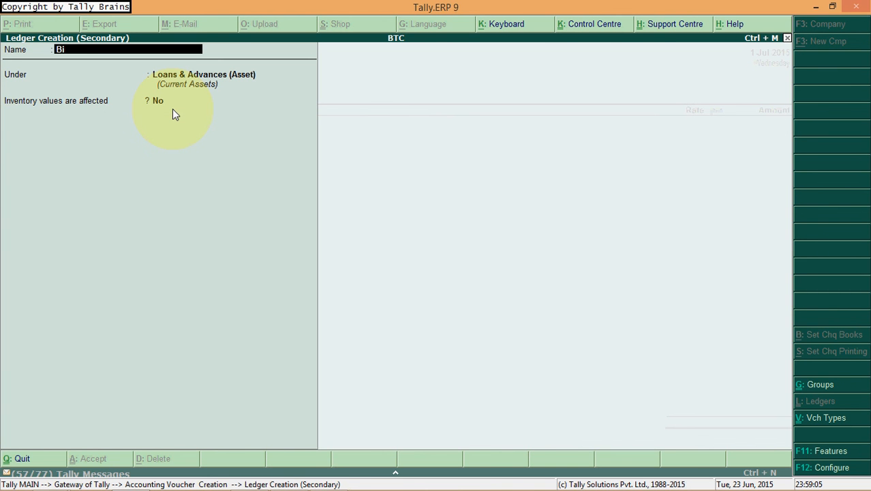
type("jendra Singh")
key("Return")
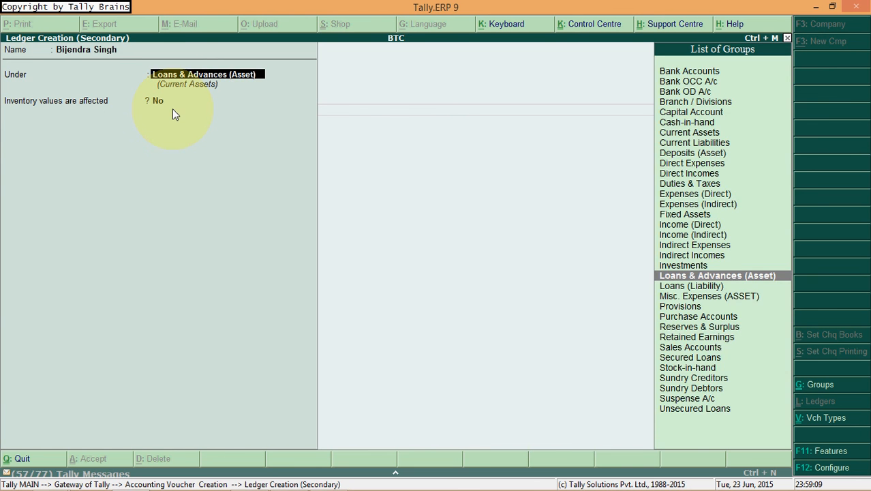
type("Sund")
key("Down")
key("Return")
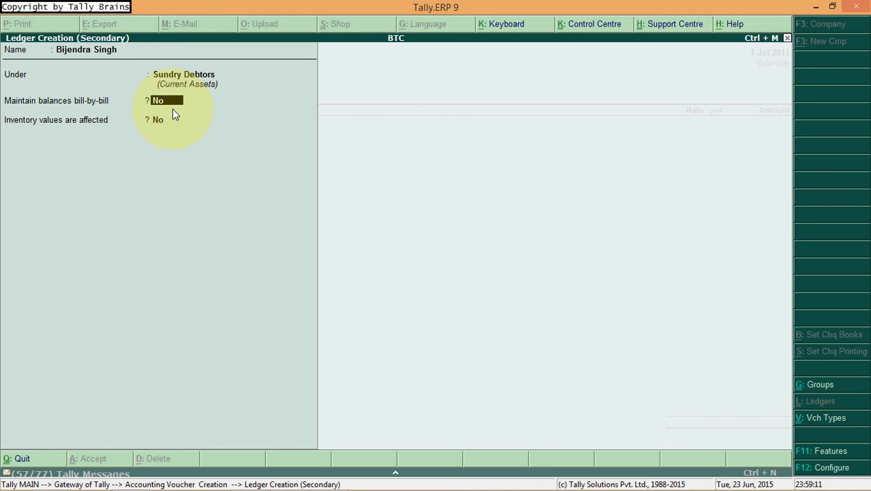
key("Return")
key("Return")
key("Return")
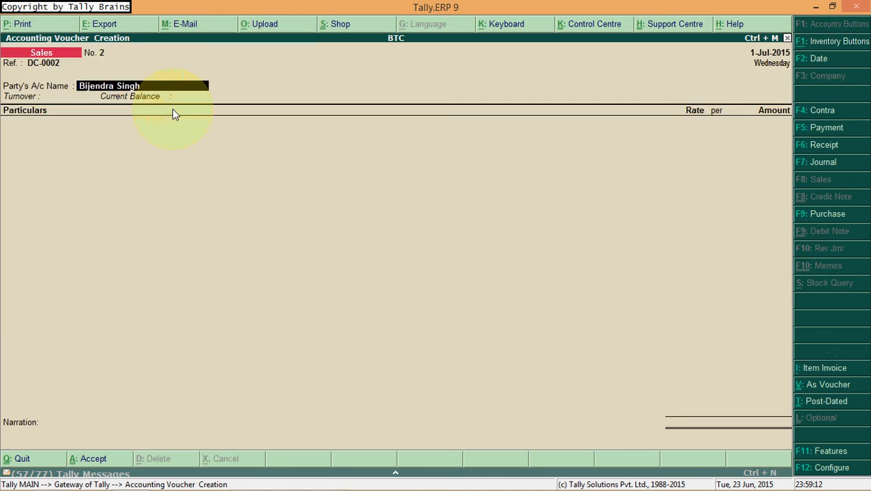
In the party's despatch details, enter delivery note number 0002 and date it 1-Jun-2015
key("Return")
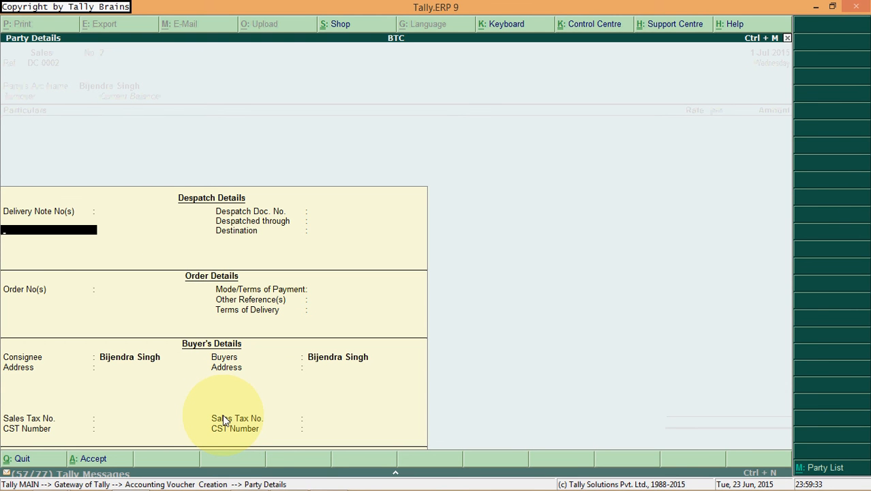
type("0002")
key("Return")
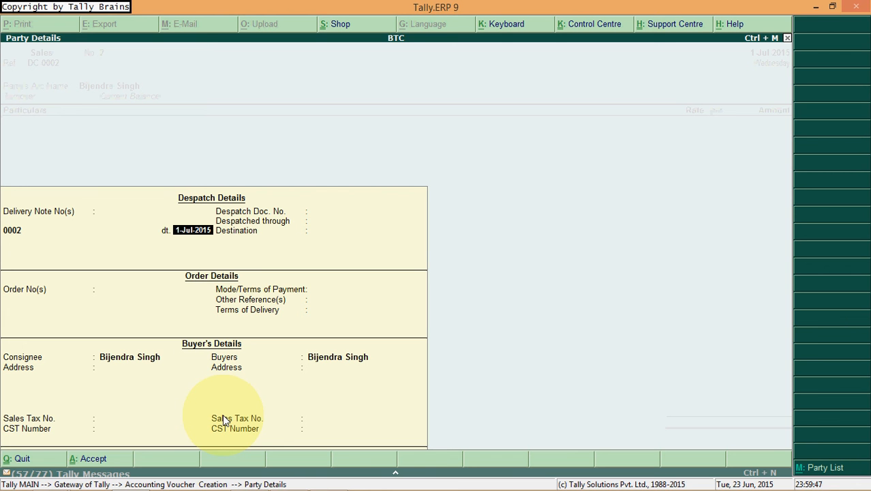
type("1-6")
key("Return")
key("Return")
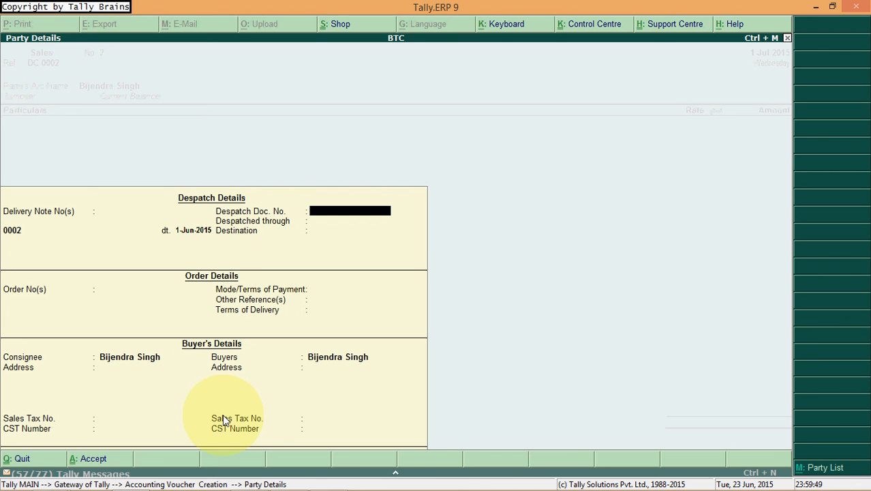
Fill in the despatch document number, Madhur Courier as the carrier and Bhubhneshwar as the destination
key("Return")
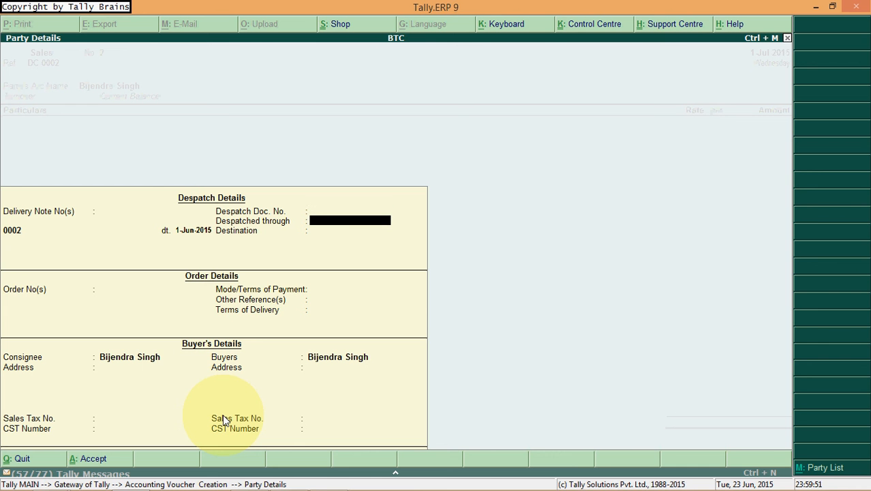
type("Maha")
key("BackSpace")
key("BackSpace")
type("dhr")
type("ur Courier")
key("Return")
key("Up")
key("Up")
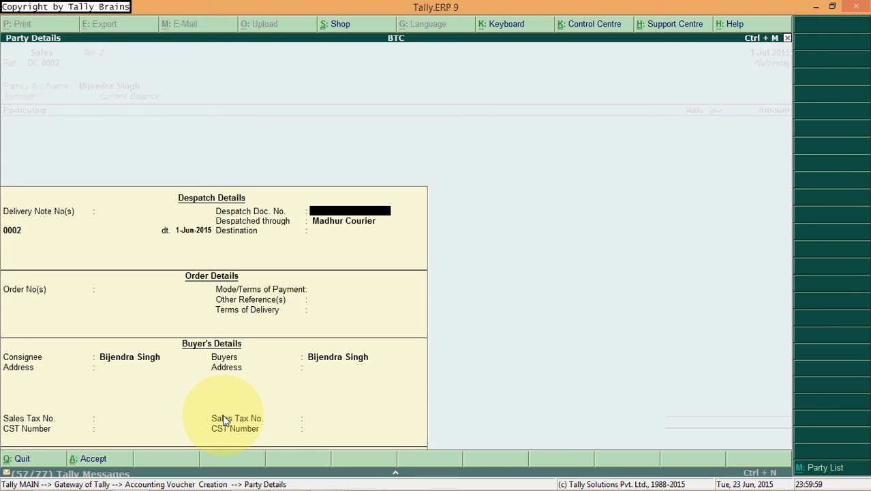
type("251512")
key("Return")
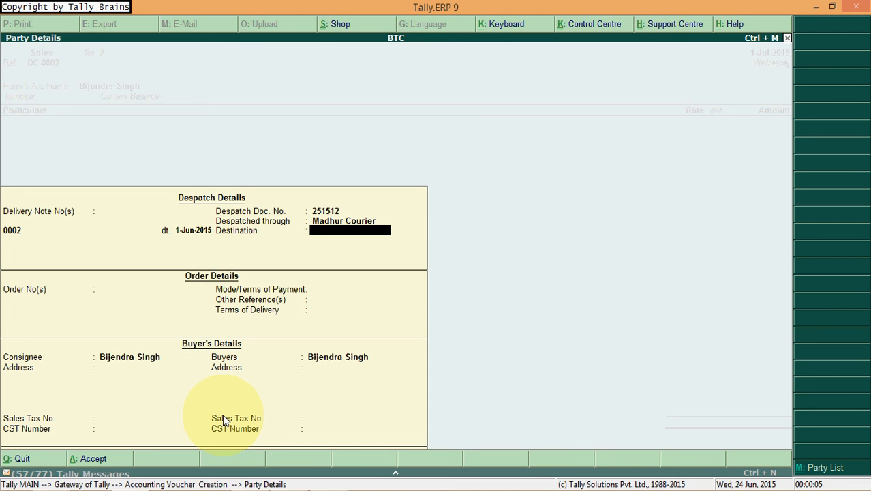
type("Bhubhneshwar")
key("Return")
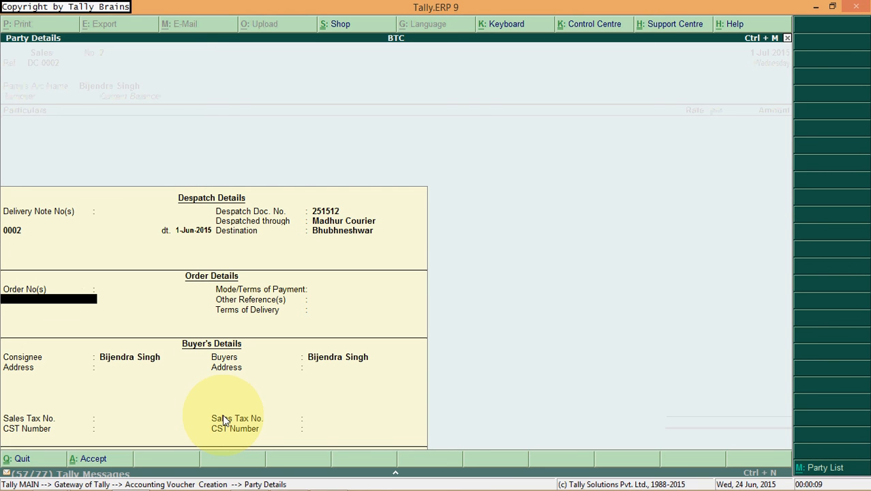
Enter the buyer's order number in the order details and date it 1-Jun-2015
type("001")
key("Return")
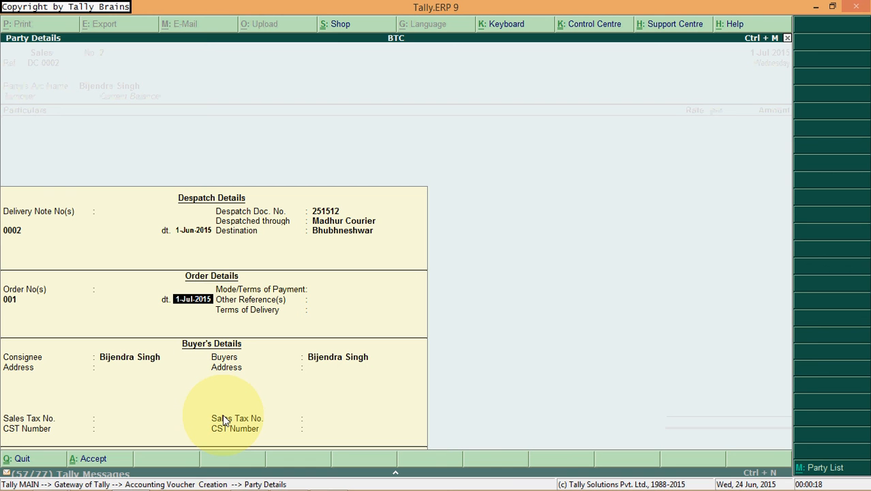
type("1-6")
key("Return")
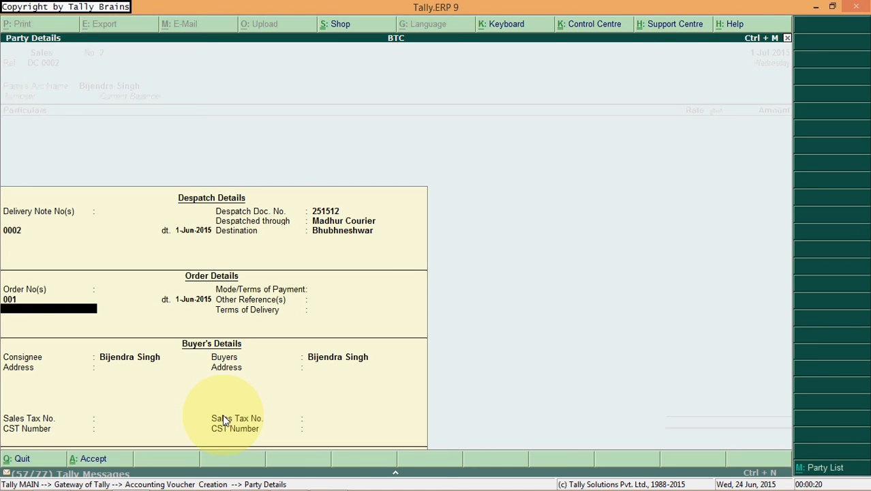
key("Return")
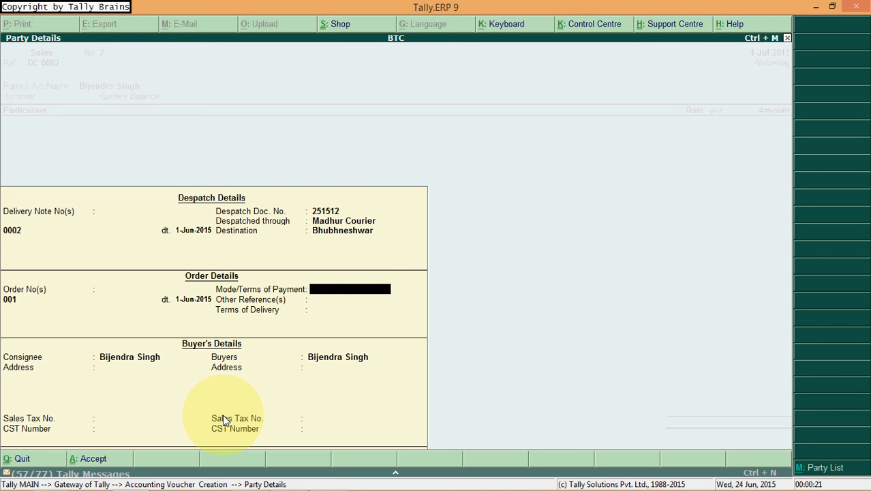
Set the payment terms to Cash/15 days, the other reference to the contact's name, and the delivery terms to Door delievery
type("Cash/15 days")
key("Return")
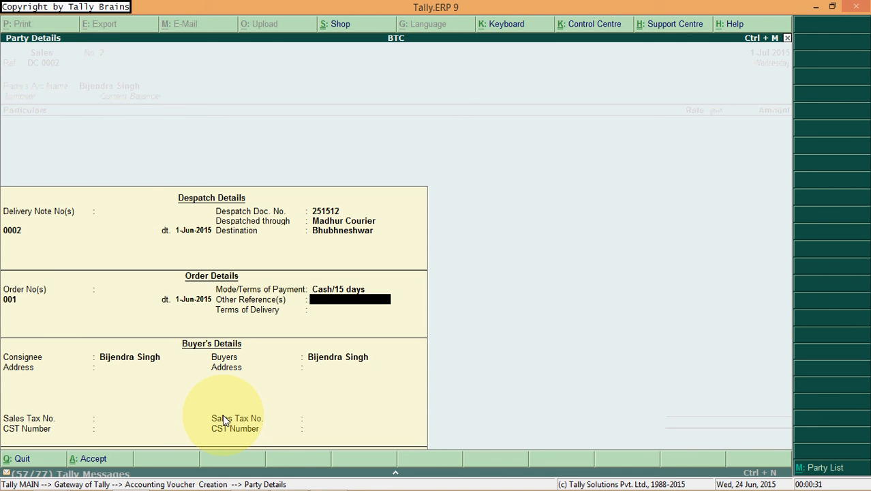
type("Rehwas singh")
key("Return")
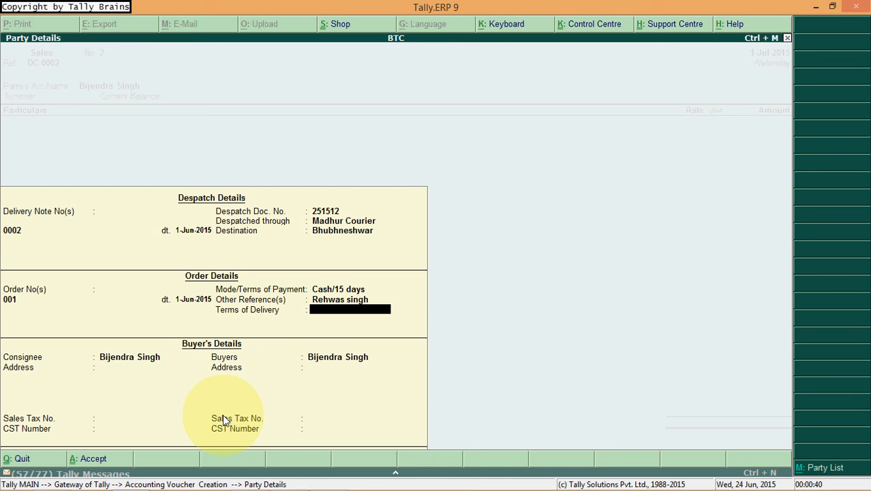
type("Door delievery")
key("Return")
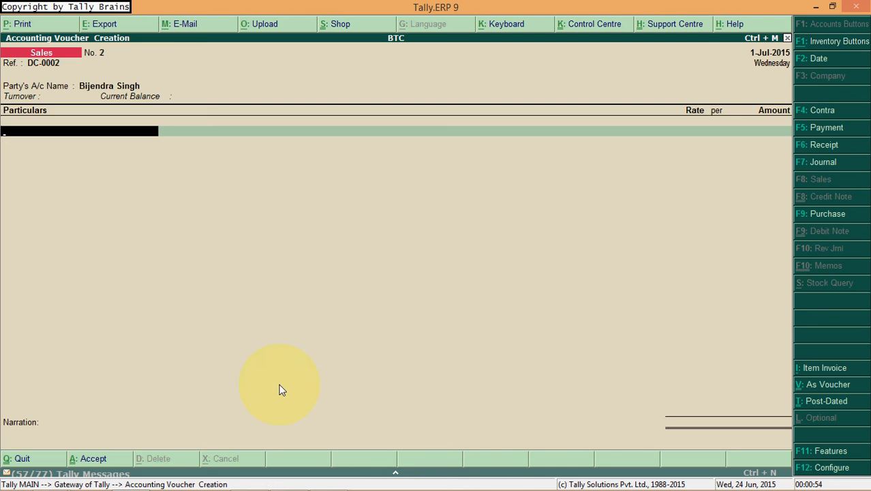
Set Allow Separate Buyer and Consignee Names to No in the sales invoice configuration
key("F12")
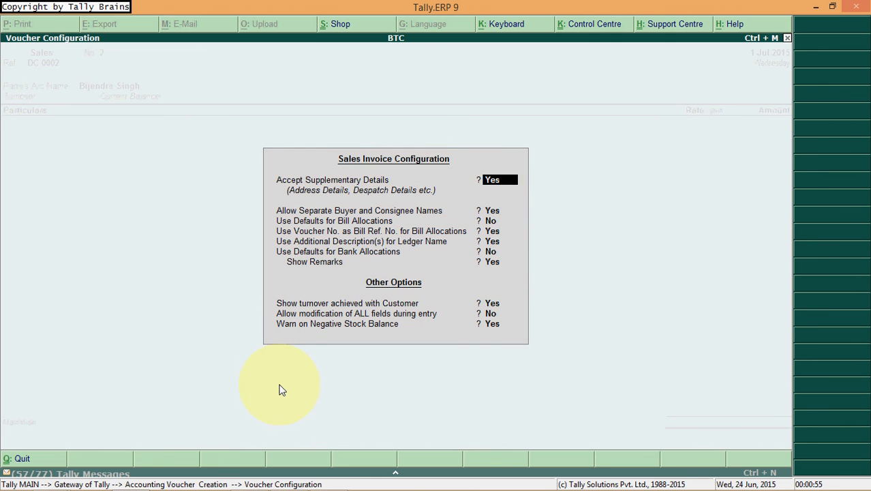
key("Return")
type("n")
key("Return")
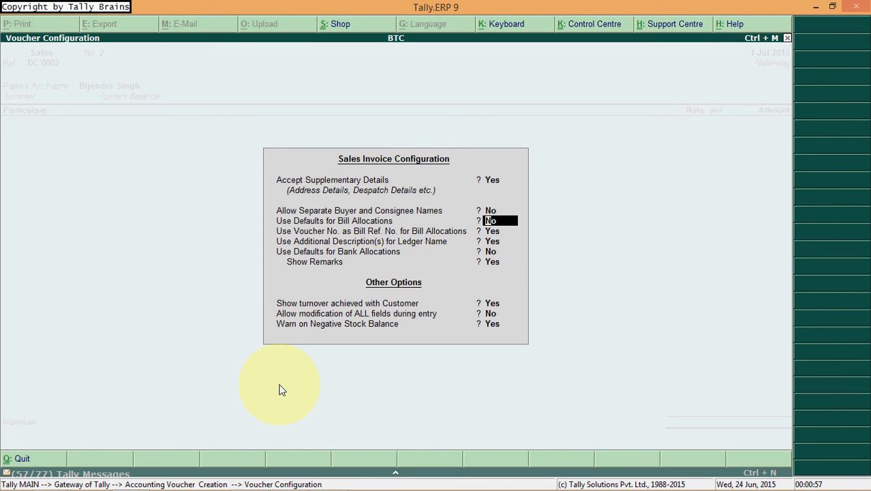
key("ctrl+a")
Reopen the party details and go through the despatch and order entries to examine the buyer's section
key("BackSpace")
key("Return")
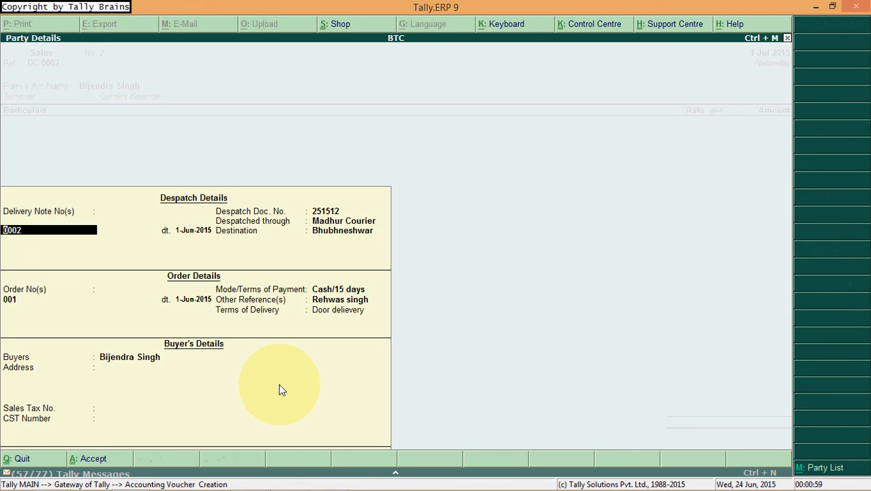
key("Return")
key("Return")
key("Return")
key("Return")
key("Return")
key("Return")
key("Return")
key("Return")
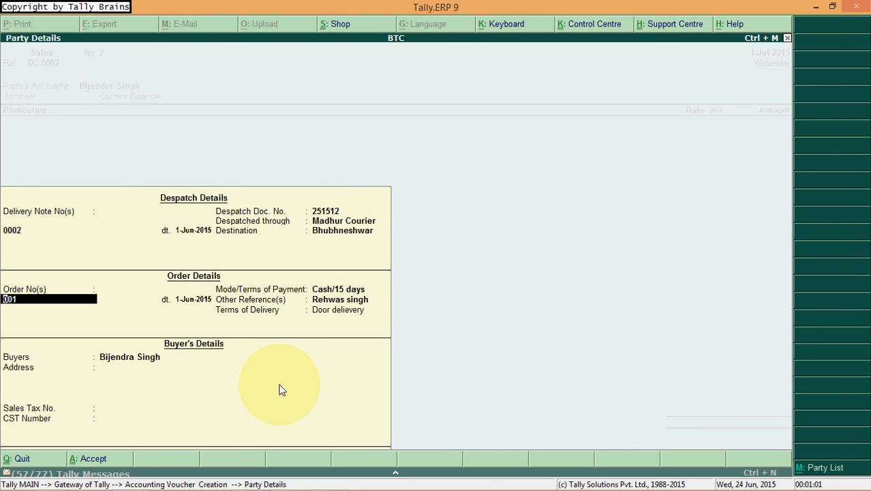
key("Return")
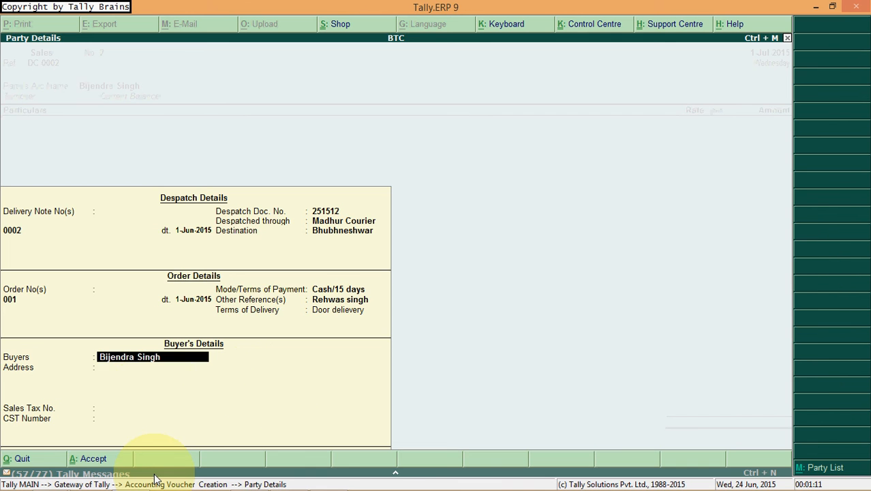
key("ctrl+a")
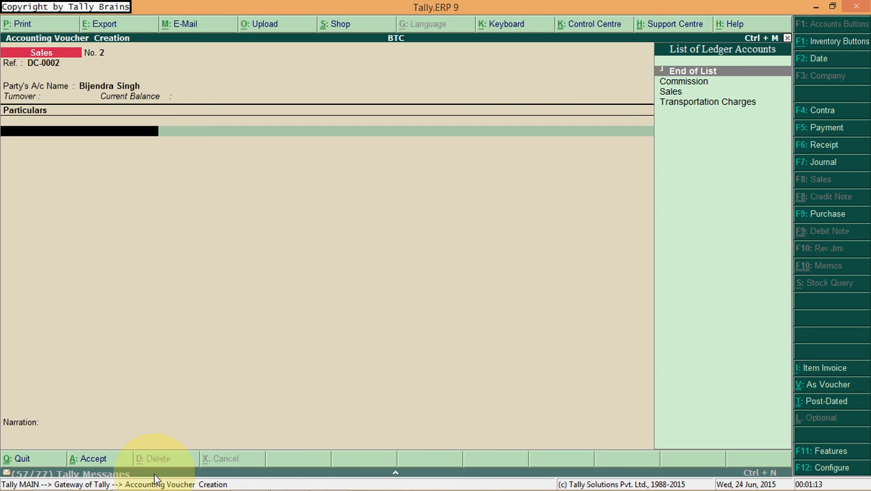
Change the invoice's party account to the other customer's ledger and accept the party details as they are
key("BackSpace")
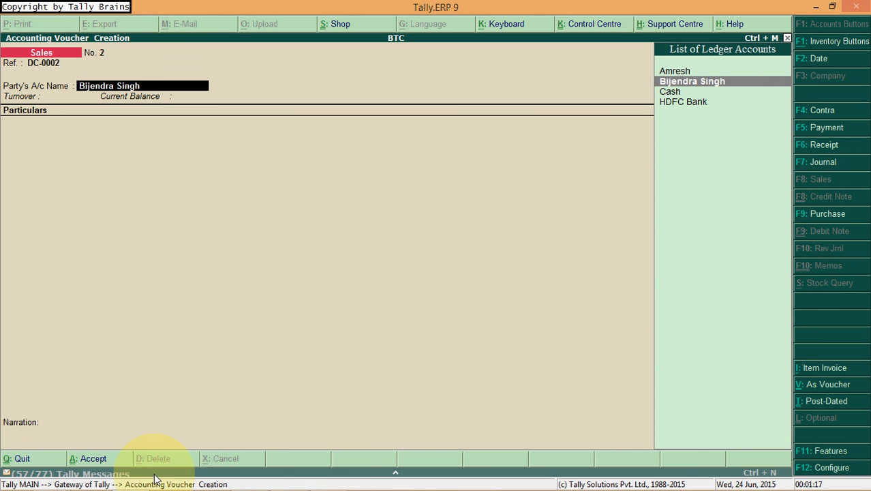
key("Up")
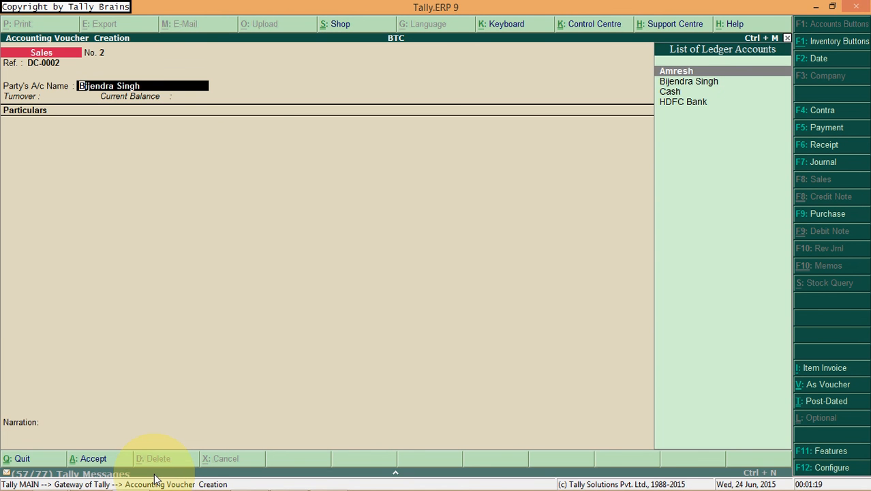
key("Return")
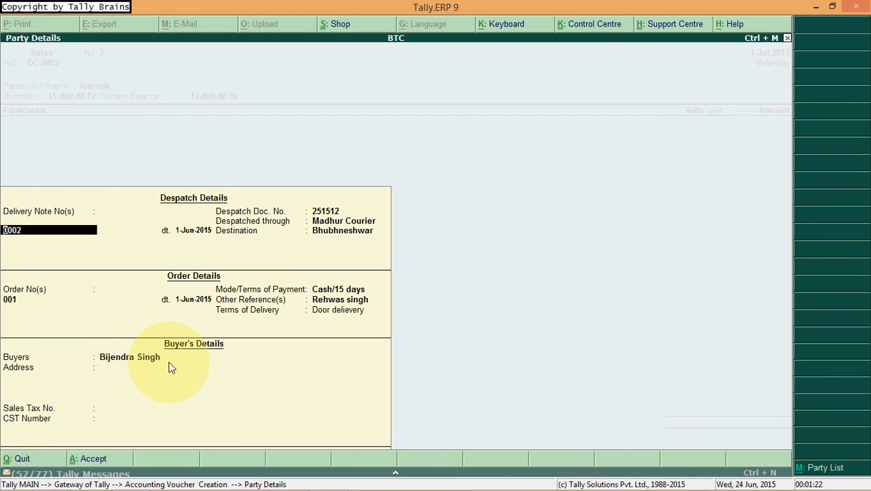
key("ctrl+a")
Preview the printed invoice and examine the buyer's name and the despatch details at enlarged size
key("alt+p")
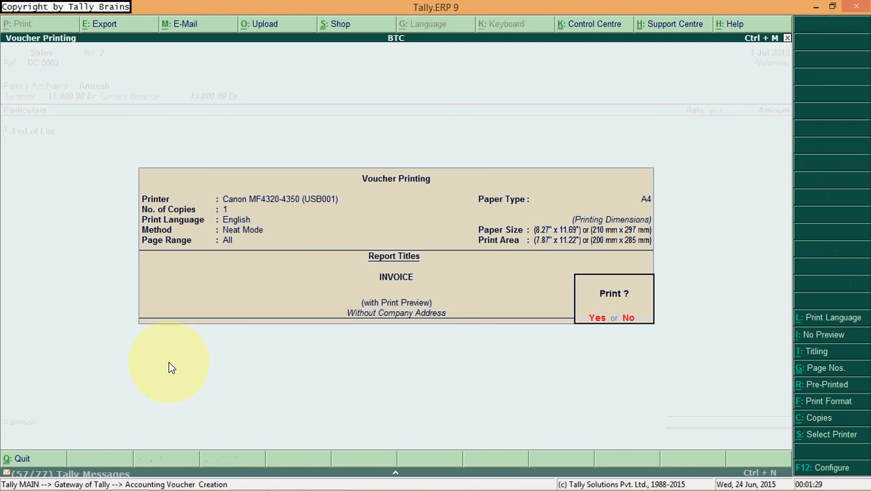
key("Return")
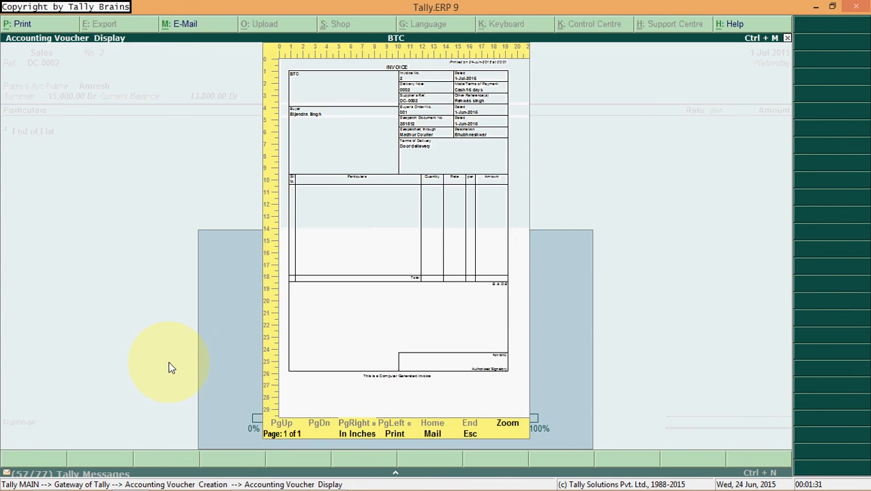
key("alt+z")
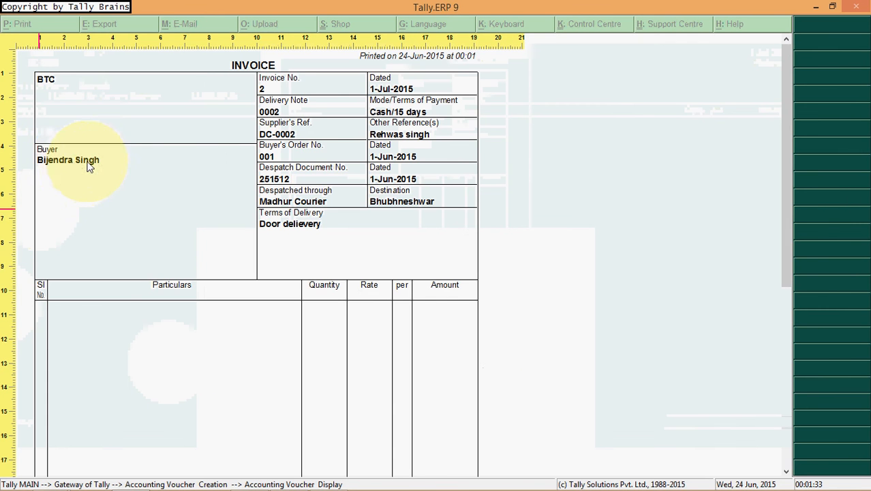
key("alt+z")
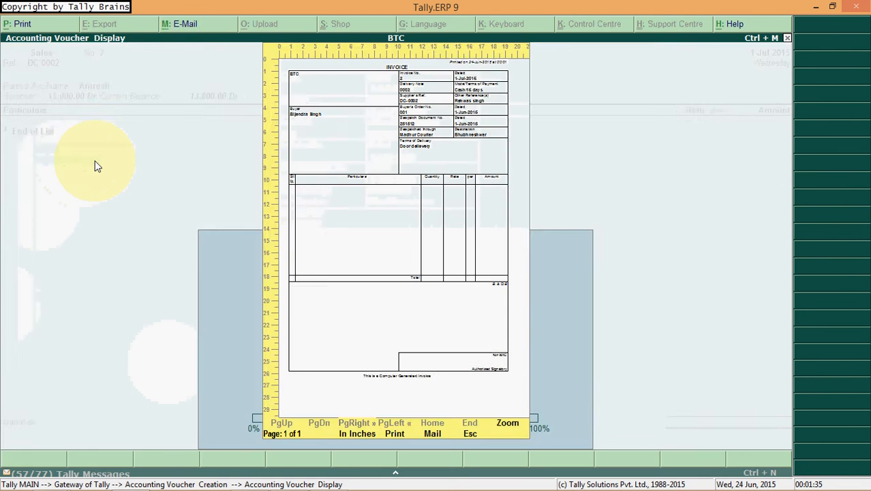
key("Escape")
Replace the buyer's name in the party details with the selected customer's name and accept the details
key("Return")
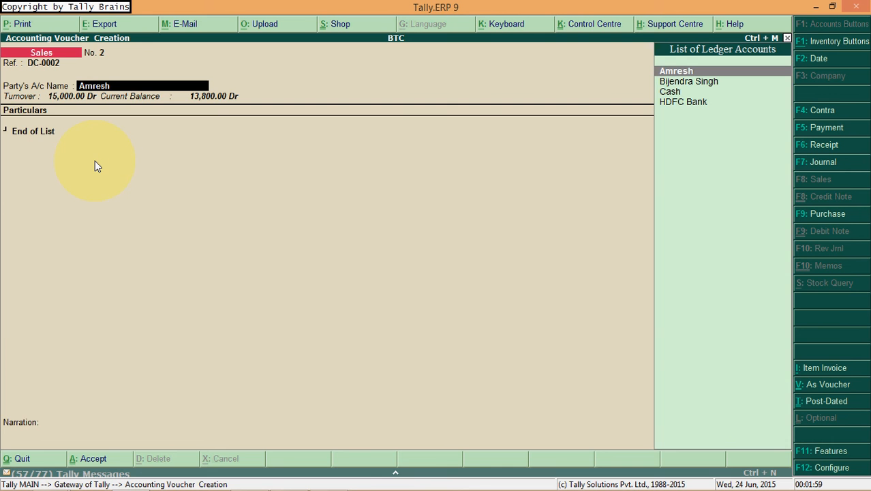
key("Return")
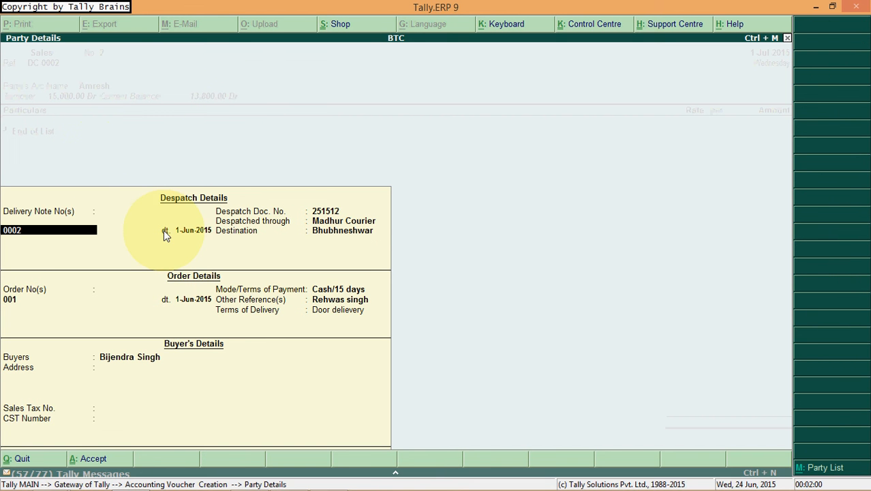
key("Return")
key("Return")
key("Return")
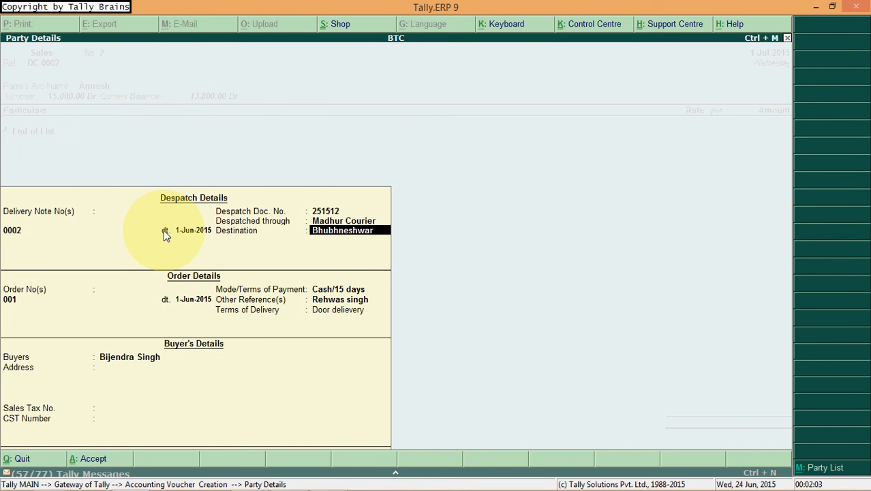
key("Return")
key("Return")
key("Return")
key("Return")
key("Return")
key("Return")
type("Amresh")
key("Return")
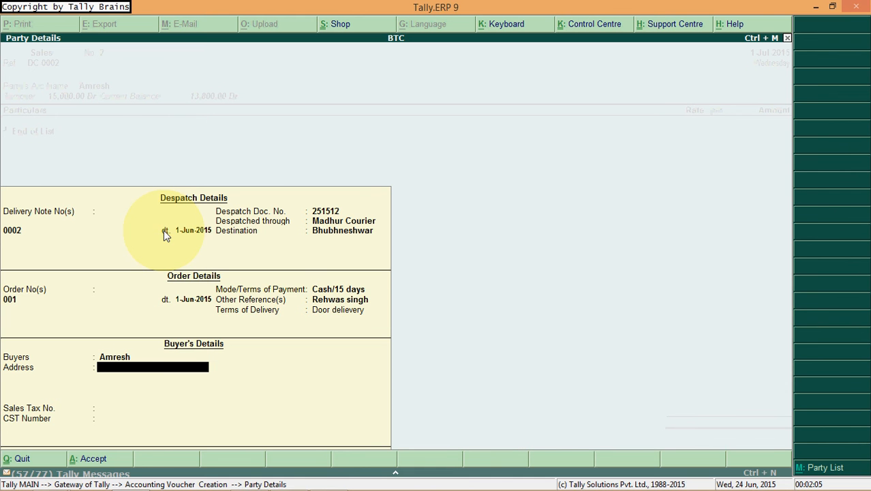
key("Return")
key("Return")
key("Return")
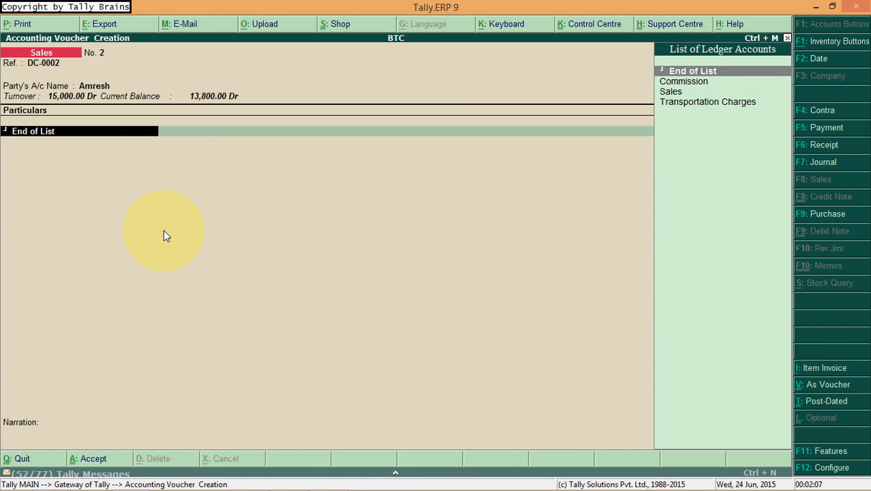
Add the Sales ledger to the invoice with an amount of 12500, leaving its description blank
key("Down")
key("Down")
key("Down")
key("Up")
key("Return")
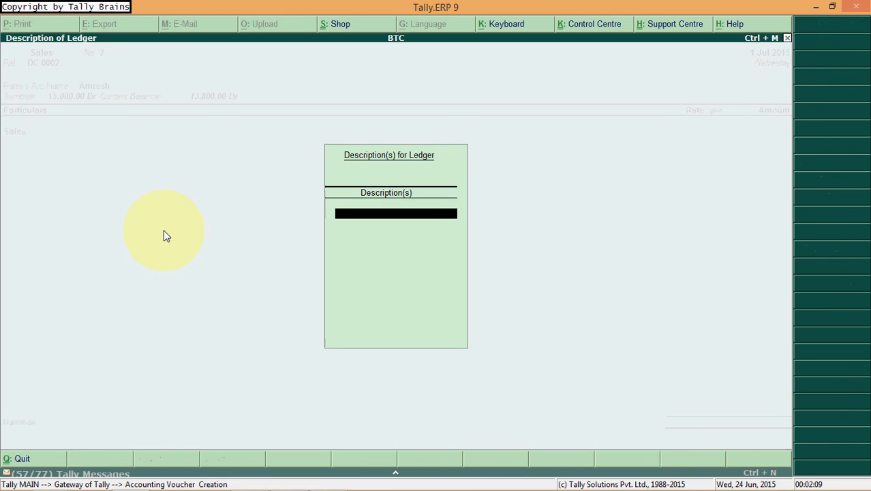
key("Return")
type("12500")
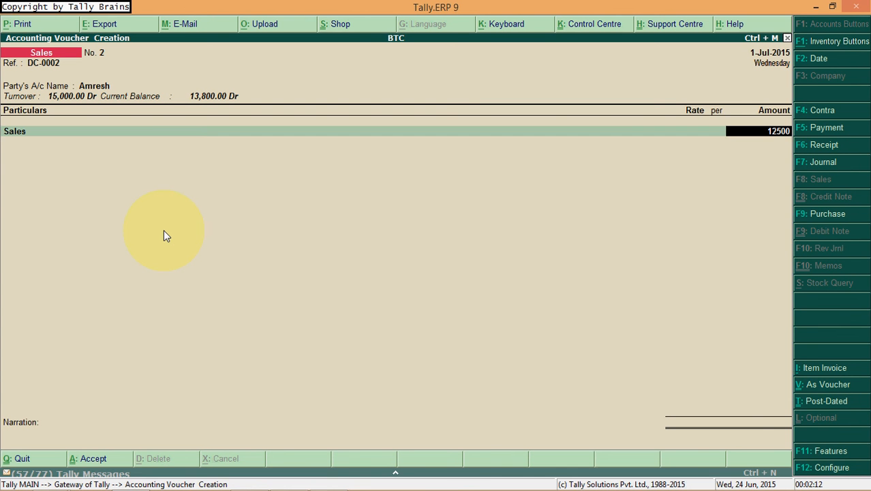
key("Return")
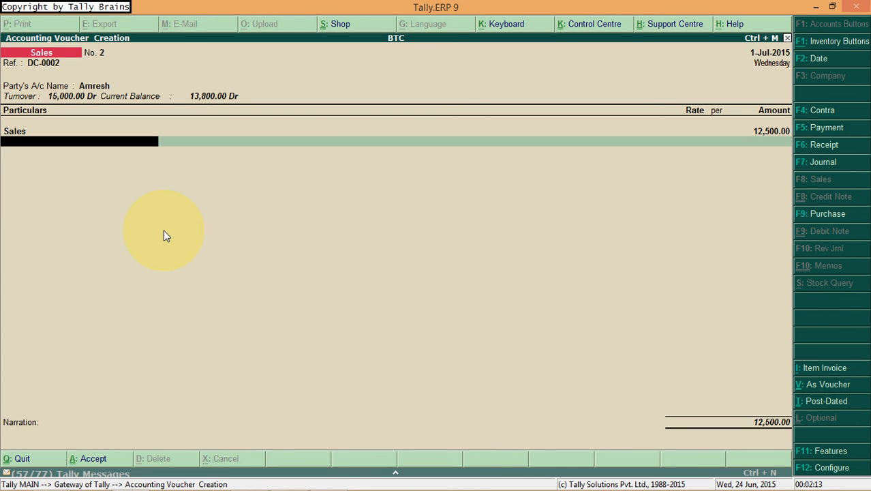
Add the Transportation Charges ledger to the invoice at a rate of 2 percent, leaving its description blank
type("Tr")
key("Return")
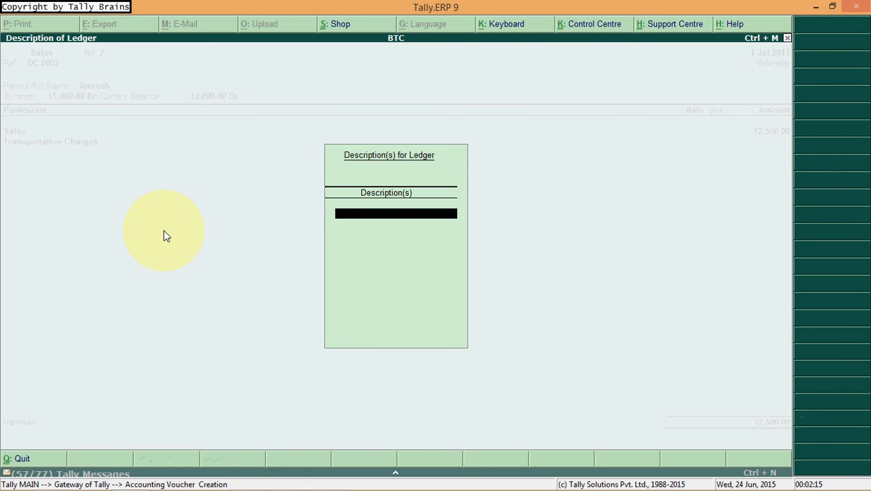
key("Return")
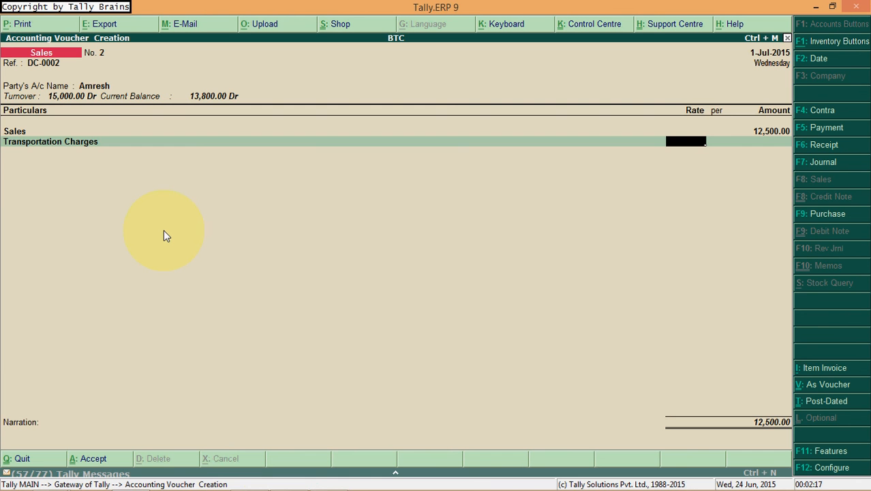
type("2")
key("Return")
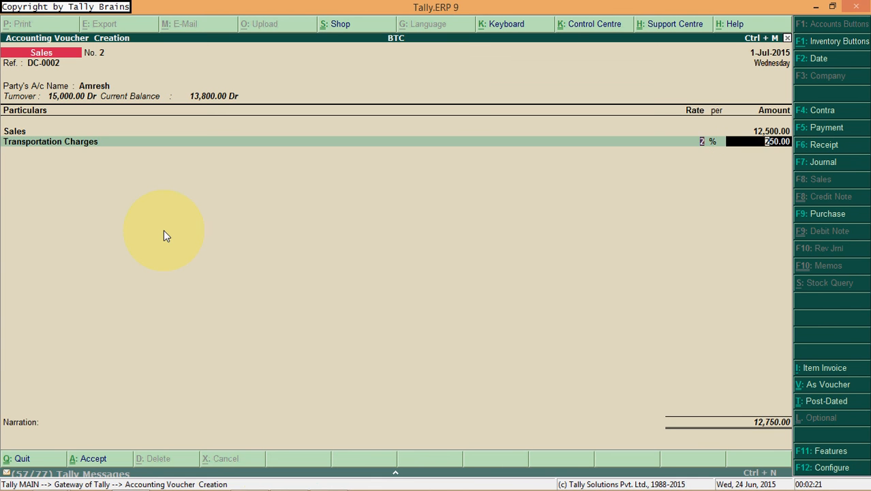
Clear the Transportation Charges rate and set the charge to a fixed amount of -200
key("BackSpace")
key("BackSpace")
type("-2")
key("Return")
key("BackSpace")
key("BackSpace")
key("Return")
key("BackSpace")
type("200")
key("Return")
key("Return")
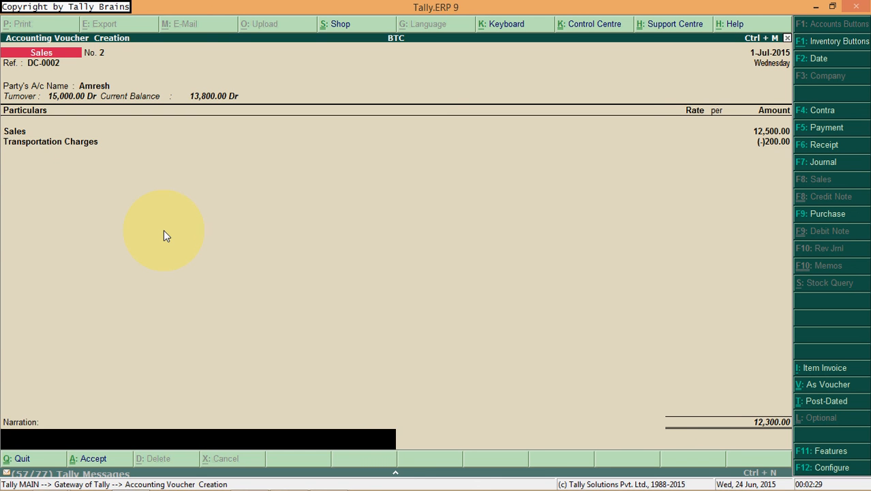
Enter the narration "Being material sold in credit to" followed by the customer's name, and save the invoice
type("Being material sold")
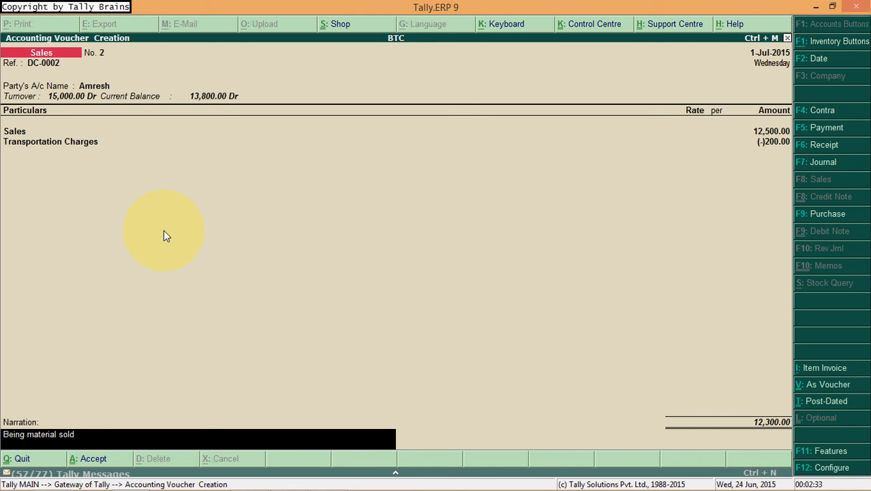
type(" in credit to Amresh")
key("Return")
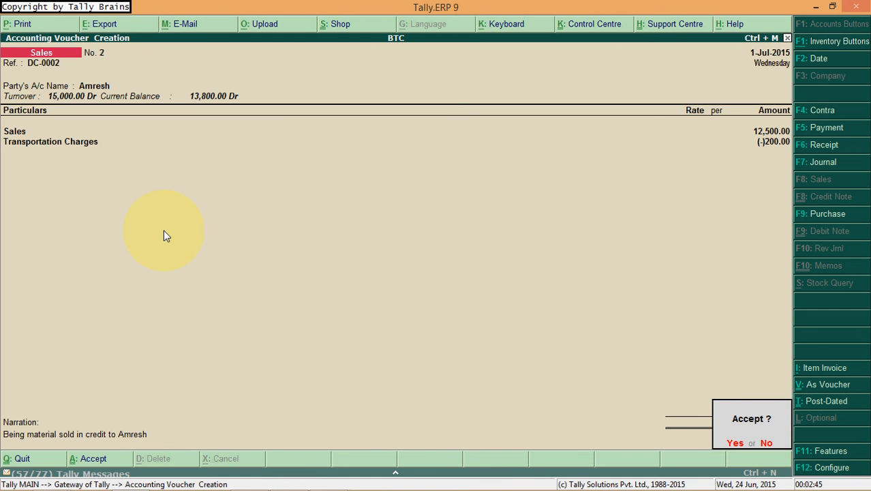
key("y")
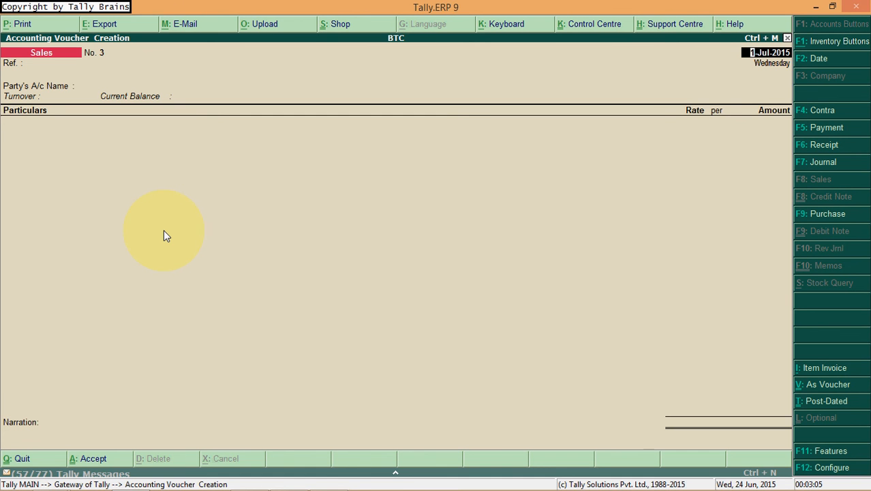
Compare the entry layouts of the voucher, accounting invoice and item invoice formats for the new sales entry
key("ctrl+v")
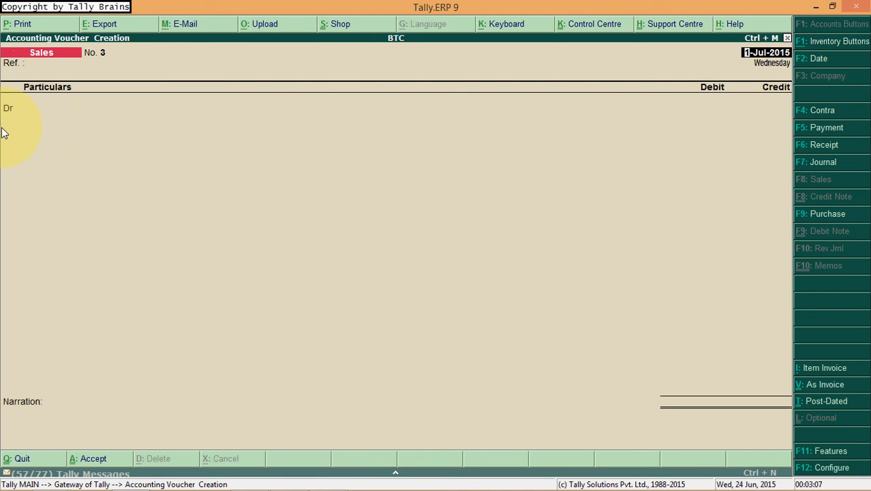
key("ctrl+v")
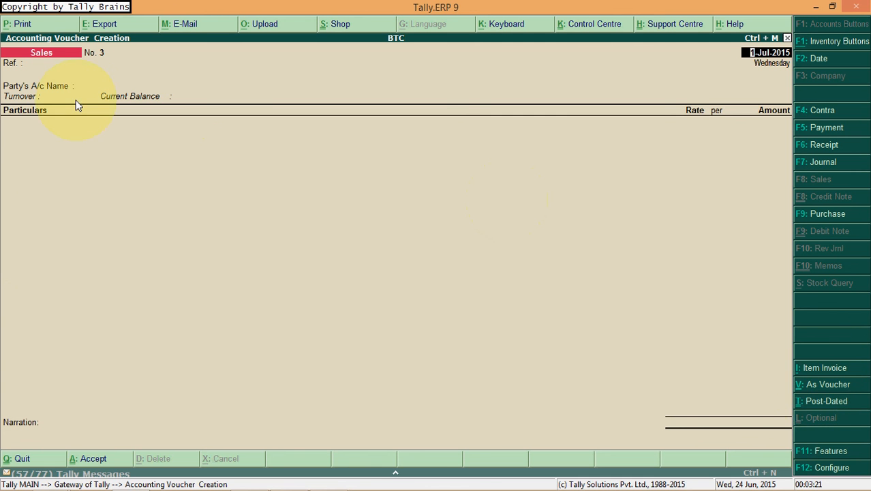
left_click(819, 370)
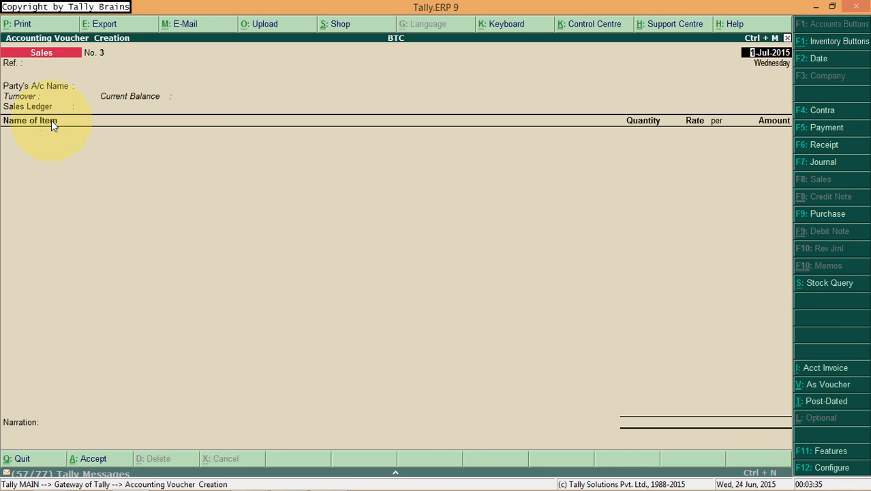
left_click(820, 371)
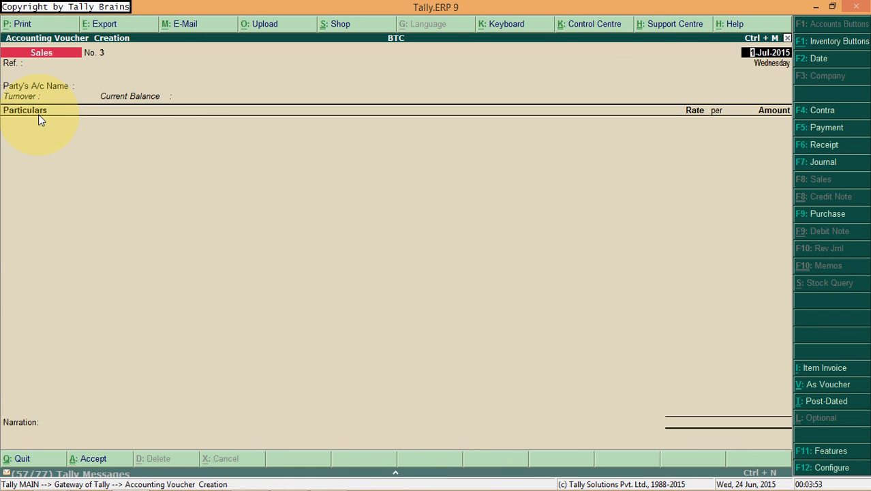
Switch the sales entry to the voucher format, dated 1-Sep-2015 with reference DC0003
key("ctrl+v")
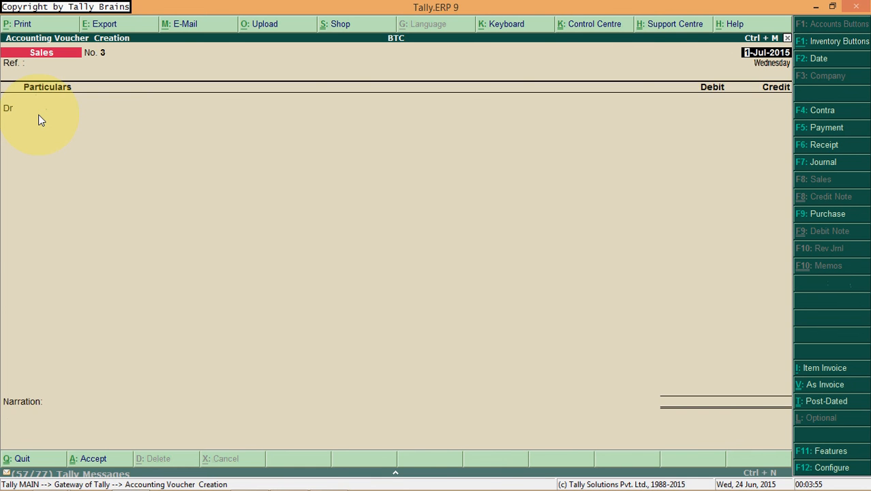
key("F2")
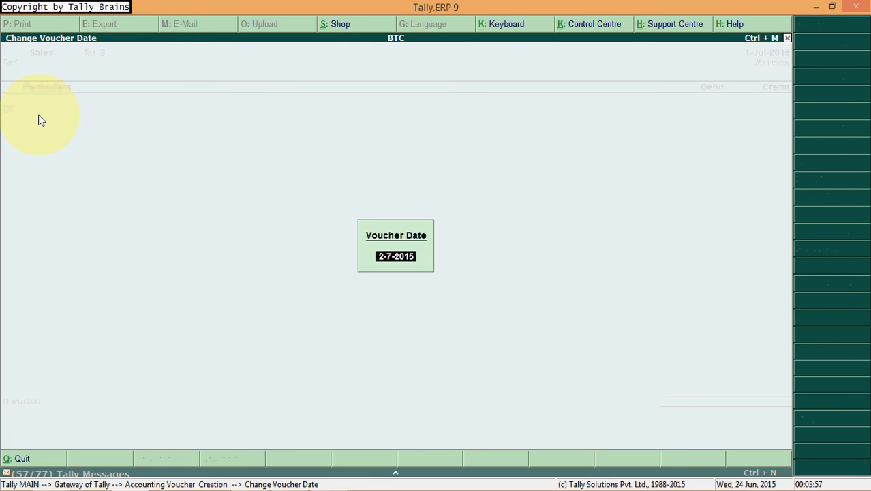
type("1-9")
key("Return")
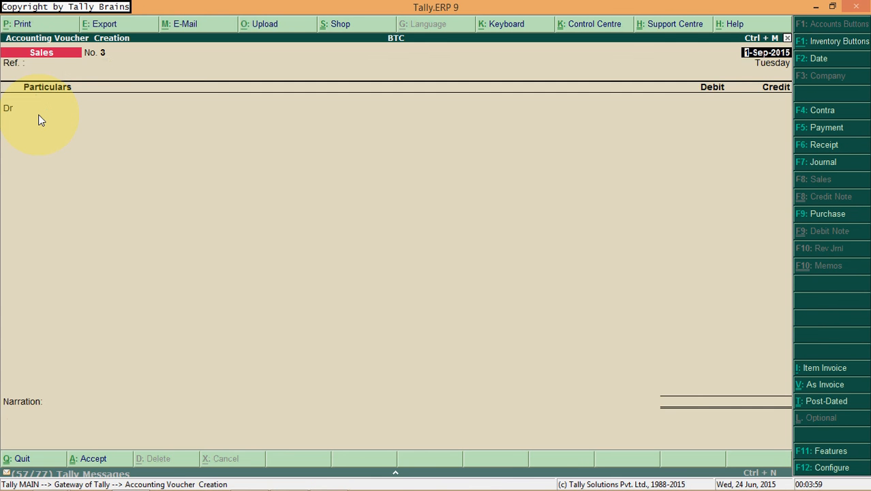
key("Return")
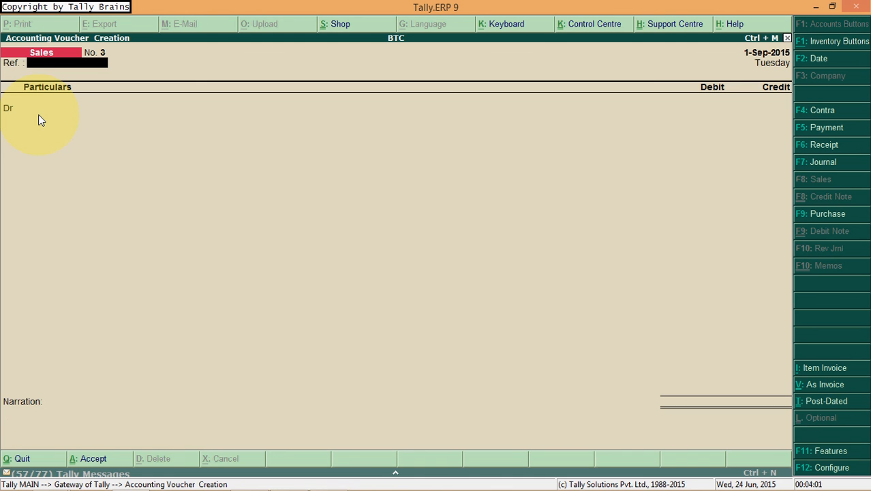
type("DC0003")
key("Return")
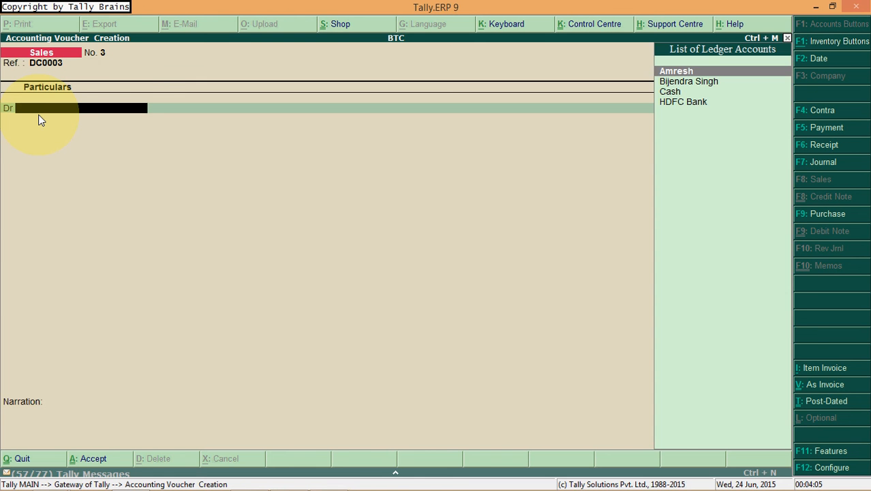
Create a ledger with the new customer's full name under Sundry Debtors and use it as the debit account
key("alt+c")
type("Ghansyam")
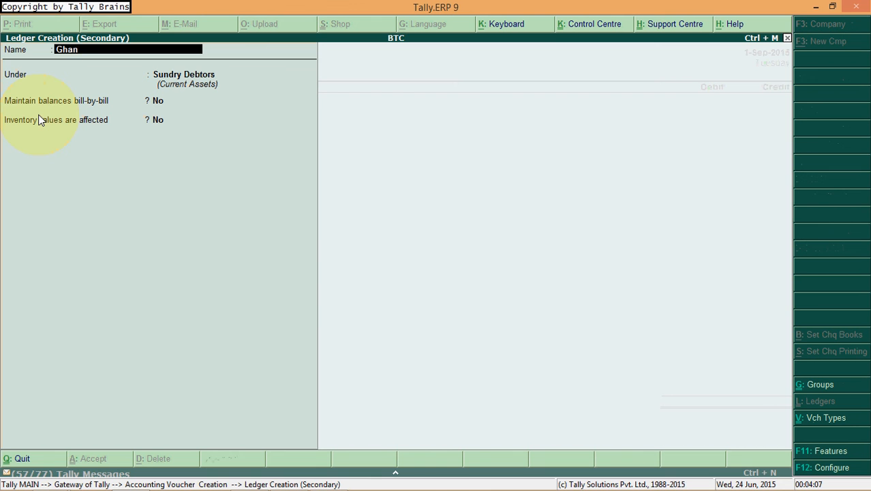
key("BackSpace")
key("BackSpace")
key("BackSpace")
key("BackSpace")
type("shyam Das Munde")
key("Return")
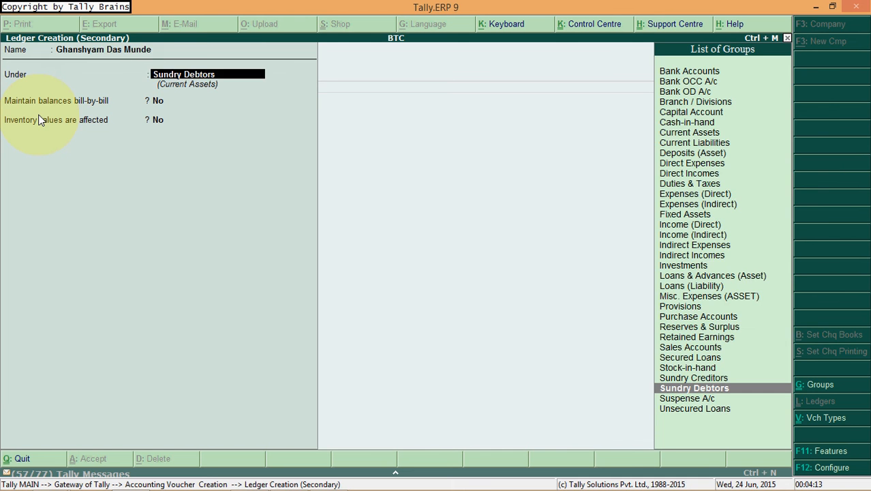
key("ctrl+a")
key("Return")
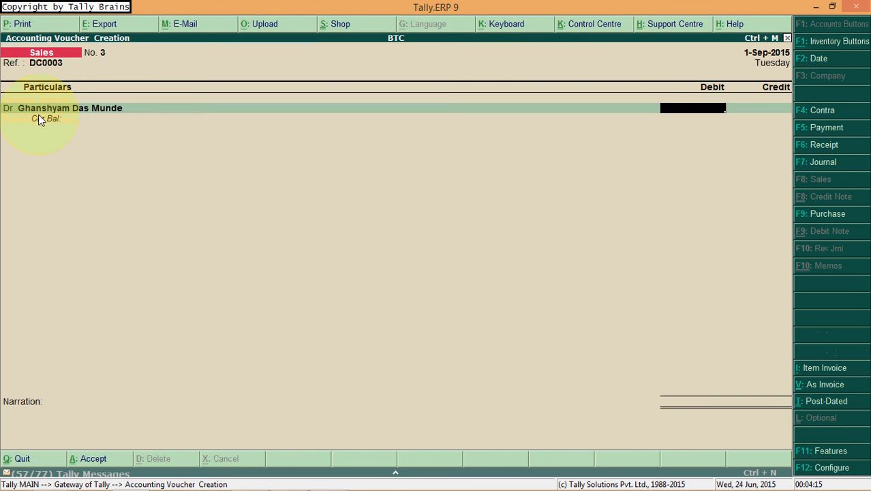
Debit the customer with 12000 and credit the same amount to the Sales ledger
type("12000")
key("Return")
key("Return")
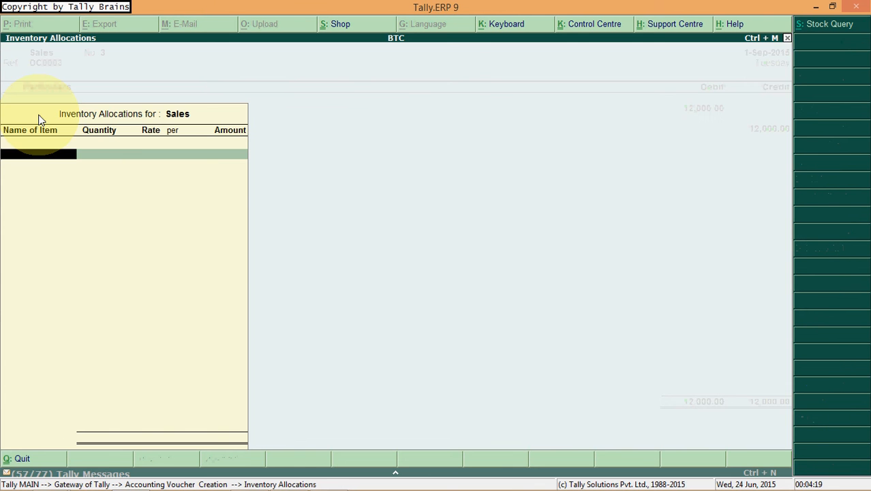
Allocate 1000 pcs of Kinley Mineral Water 1l - Bottle from Main Location at a rate of 12 to the Sales ledger
key("Return")
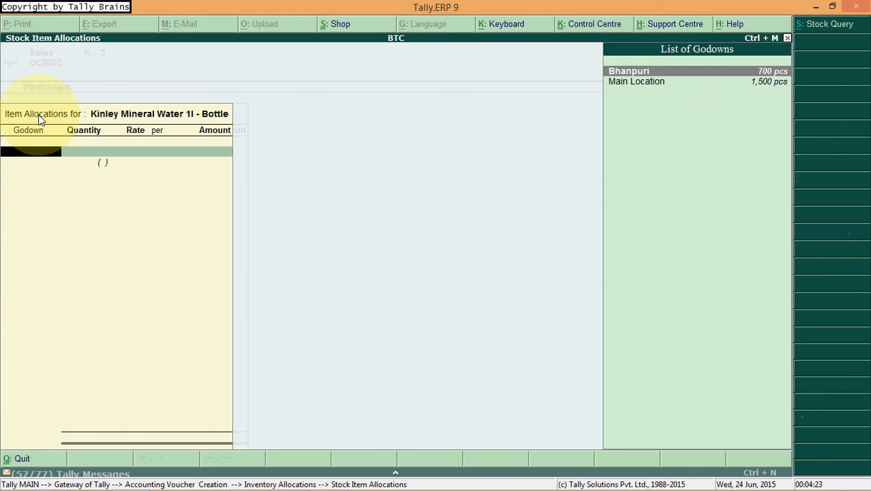
key("Down")
key("Return")
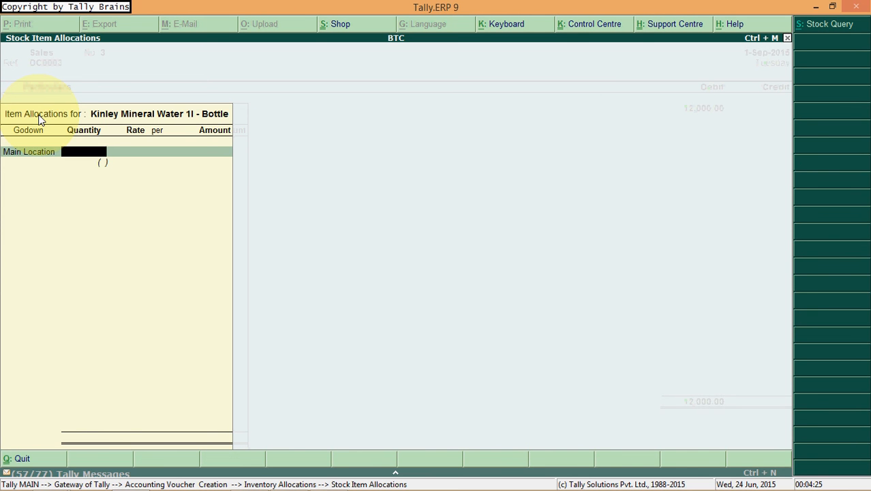
type("1000")
key("Return")
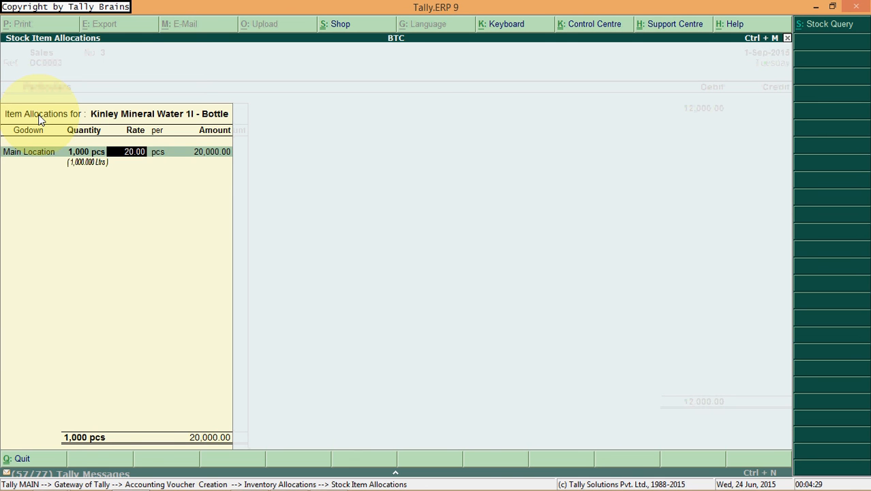
type("12")
key("Return")
key("Return")
key("Return")
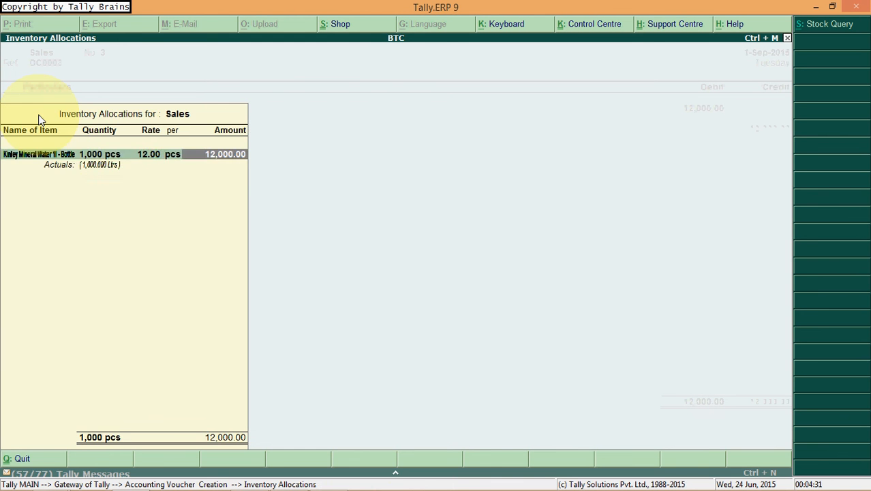
Finish the inventory allocation and save the sales voucher
key("Return")
key("Return")
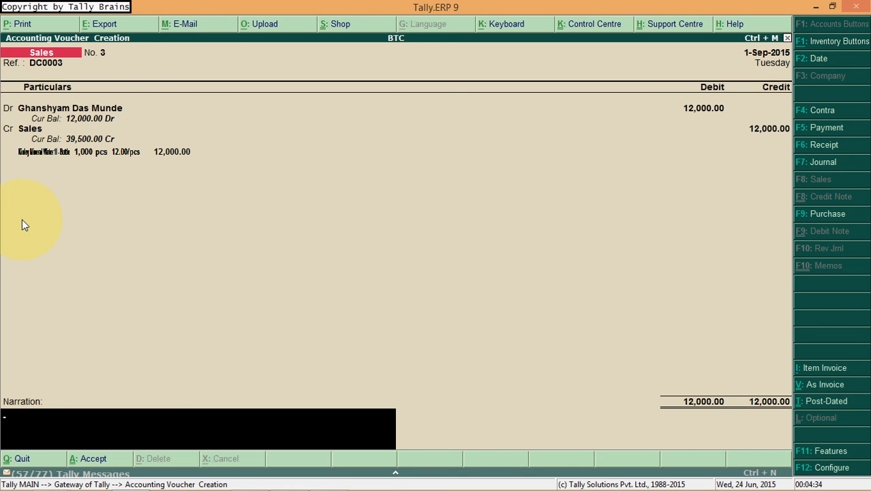
key("Return")
key("Return")
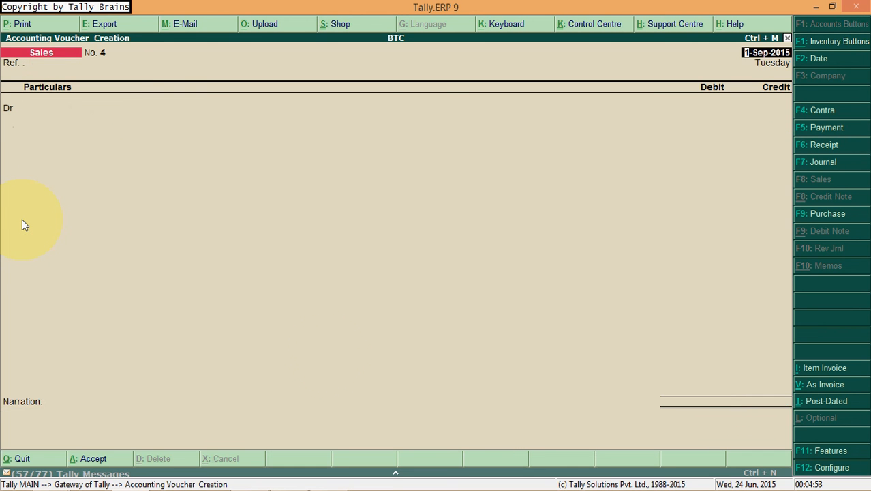
Switch the new sales entry to the item invoice format, keeping its date and leaving the reference blank
left_click(820, 386)
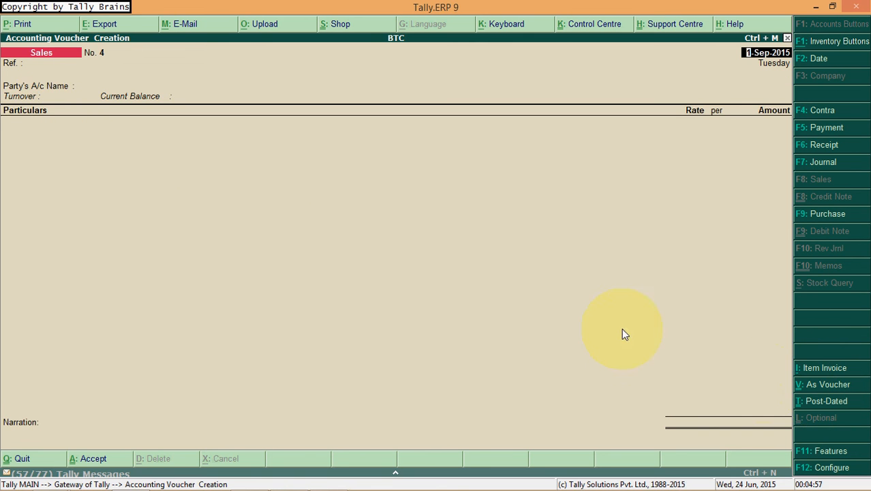
left_click(804, 369)
key("Return")
key("Return")
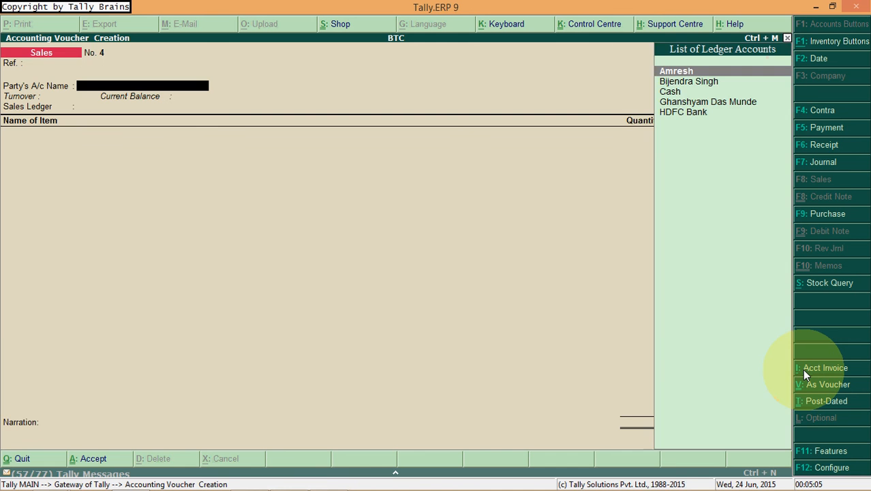
Select the newly created customer as the party, accept the party details unchanged, and choose Sales as the sales ledger
key("Down")
key("Down")
key("Down")
key("Return")
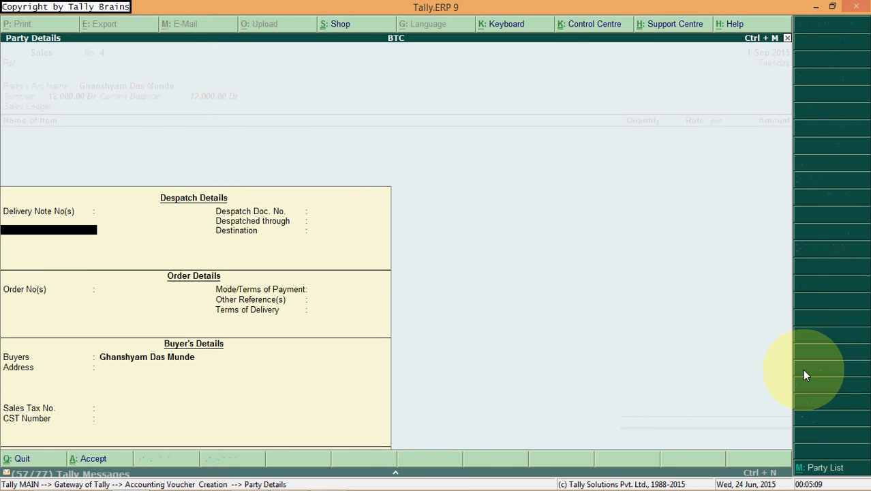
key("ctrl+a")
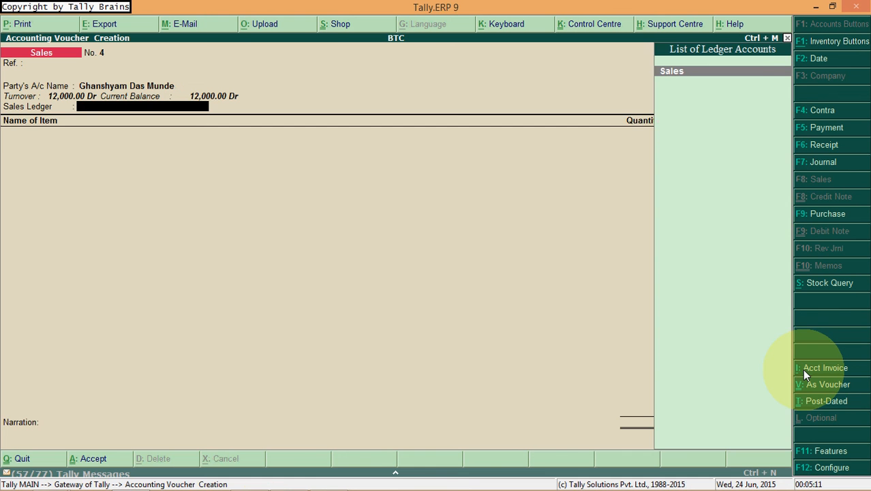
key("Return")
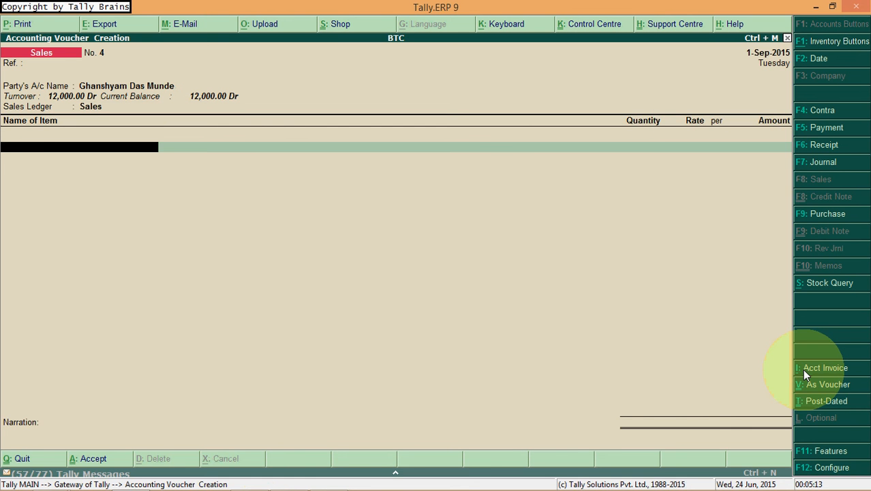
Add Kinley Mineral Water 1l - Bottle as the first invoice item and open its stock allocation
key("Down")
key("Down")
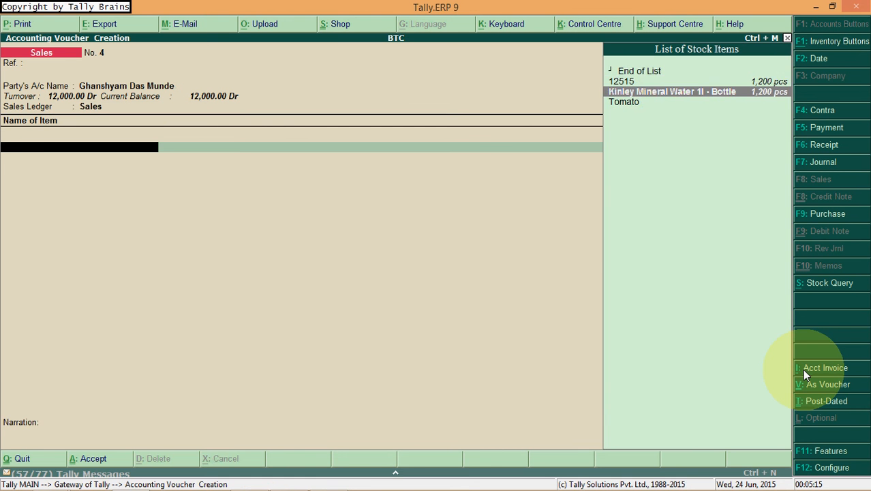
key("Return")
key("Return")
key("Return")
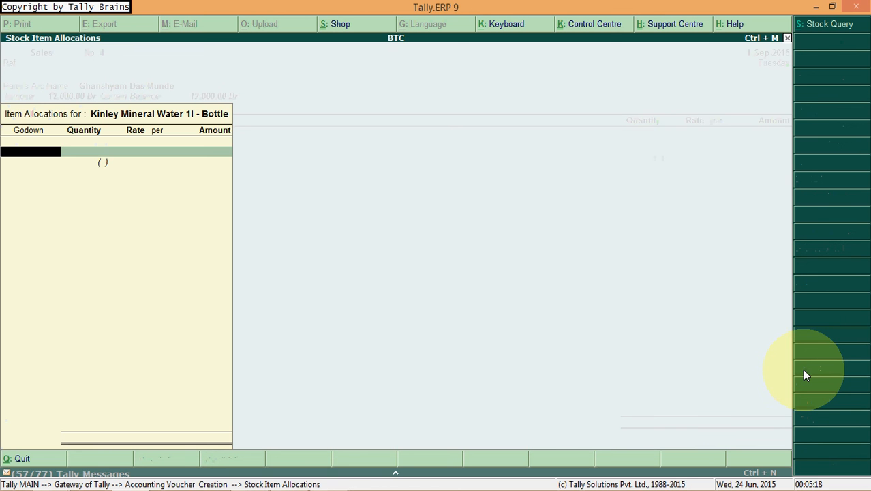
Allocate 200 pcs of the mineral water from the Bhanpuri godown at a rate of 20.00 per pcs
key("Down")
key("Up")
key("Return")
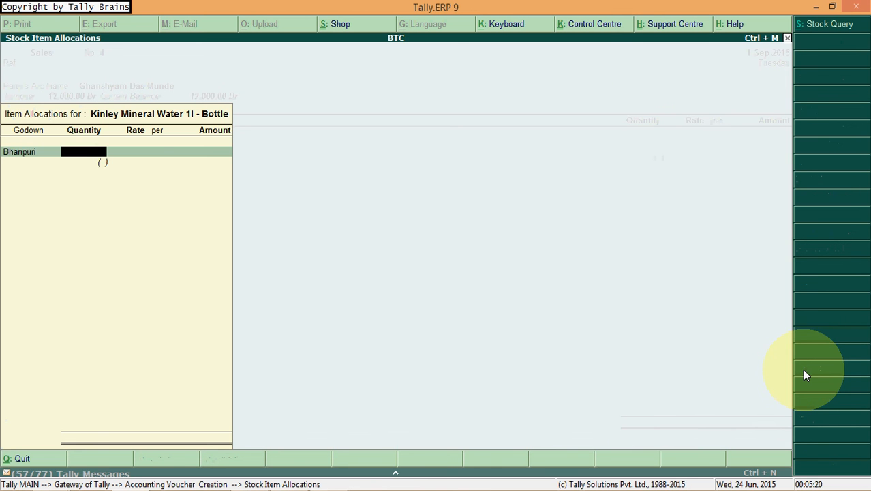
type("200")
key("Return")
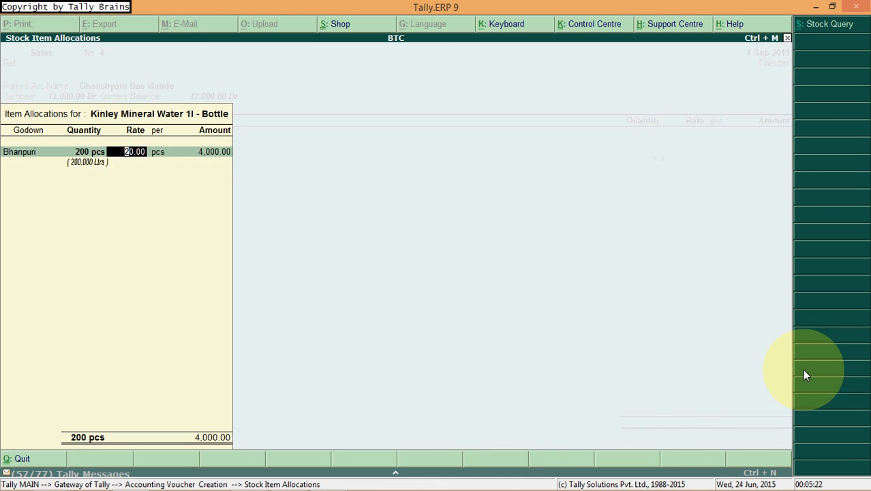
key("Return")
key("Return")
key("Return")
Allocate another 200 pcs of the mineral water from Main Location at a rate of 20.00 per pcs
key("Down")
key("Down")
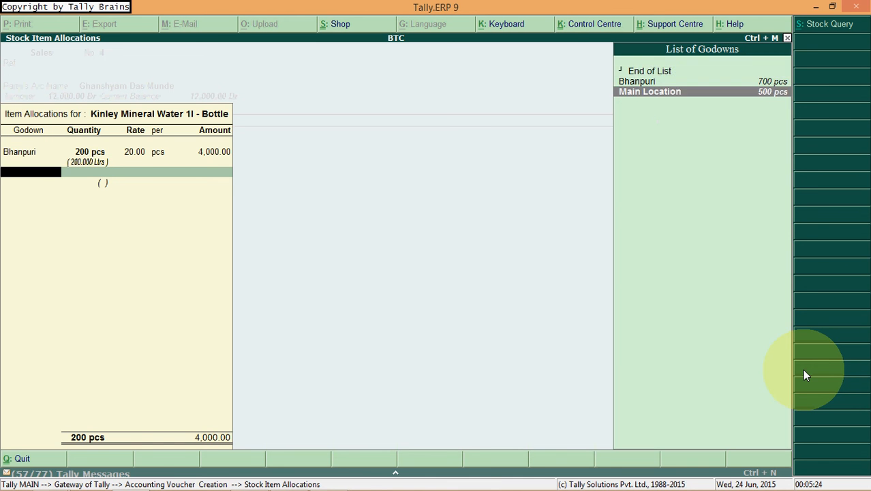
key("Return")
type("200")
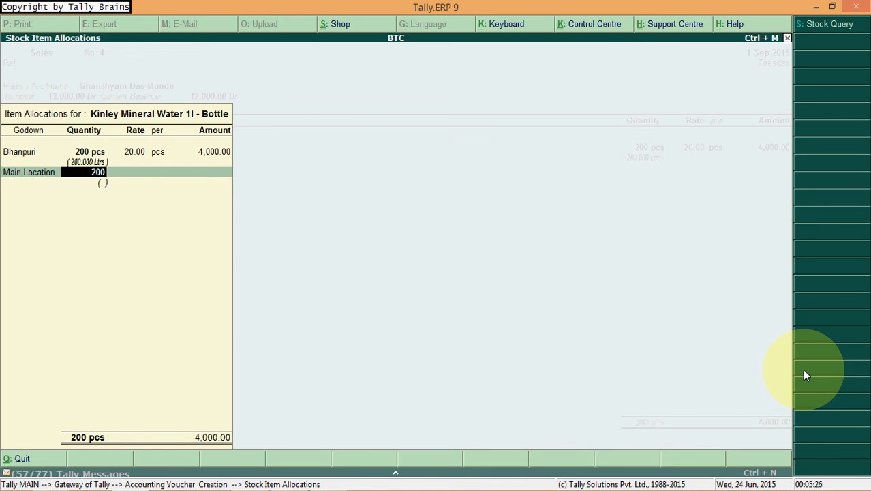
key("Return")
key("Return")
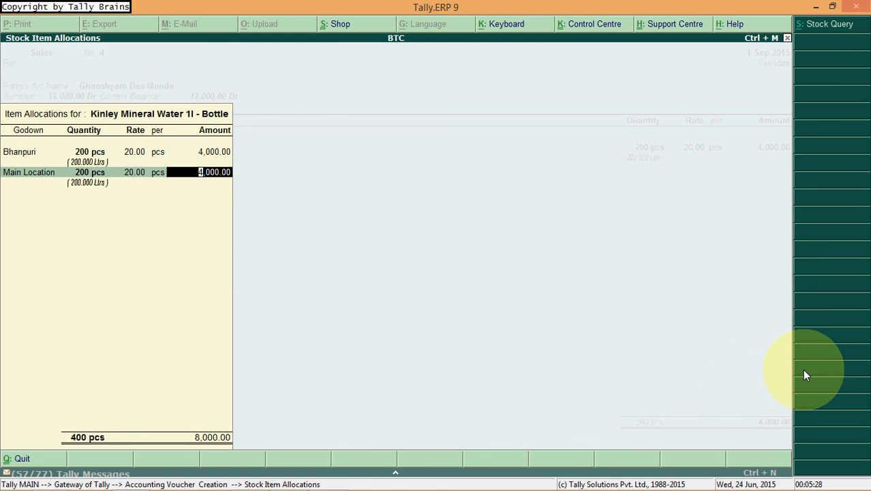
key("BackSpace")
key("BackSpace")
key("Return")
key("Return")
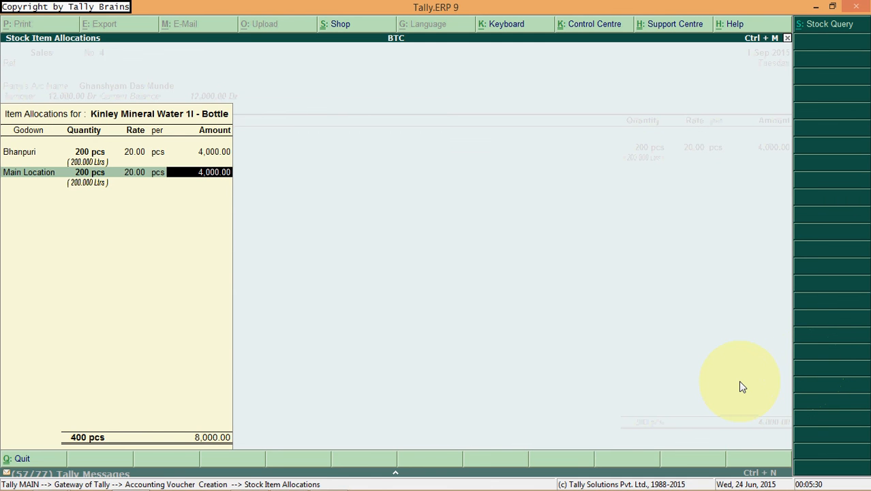
key("BackSpace")
key("BackSpace")
key("Return")
key("Return")
key("BackSpace")
key("BackSpace")
key("Return")
key("Return")
key("BackSpace")
key("BackSpace")
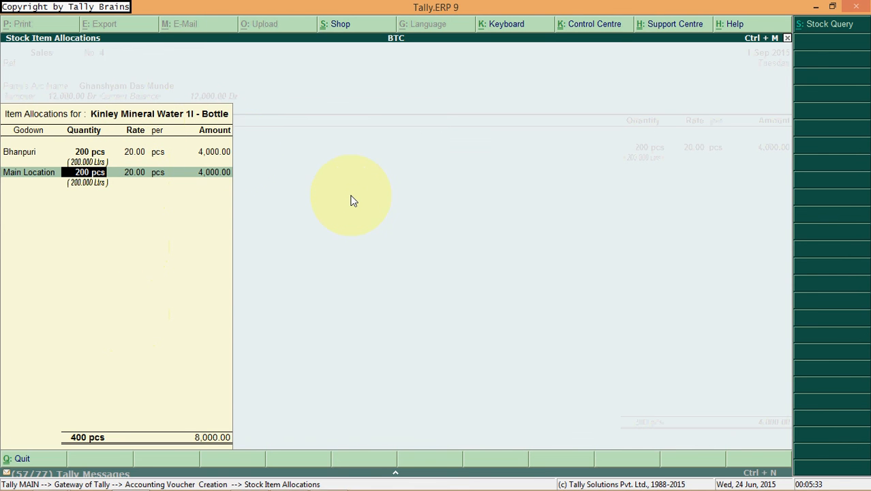
Accept the mineral water allocation and keep the item description "For Industrial Use Only"
key("ctrl+a")
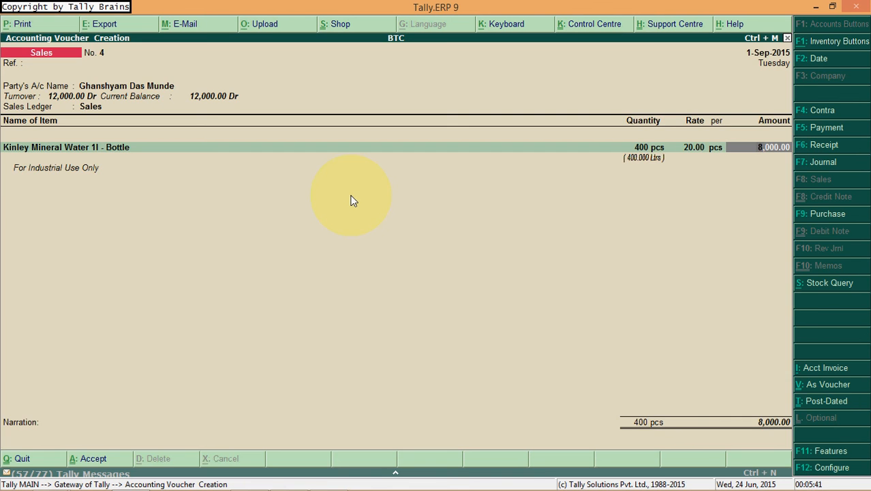
key("Return")
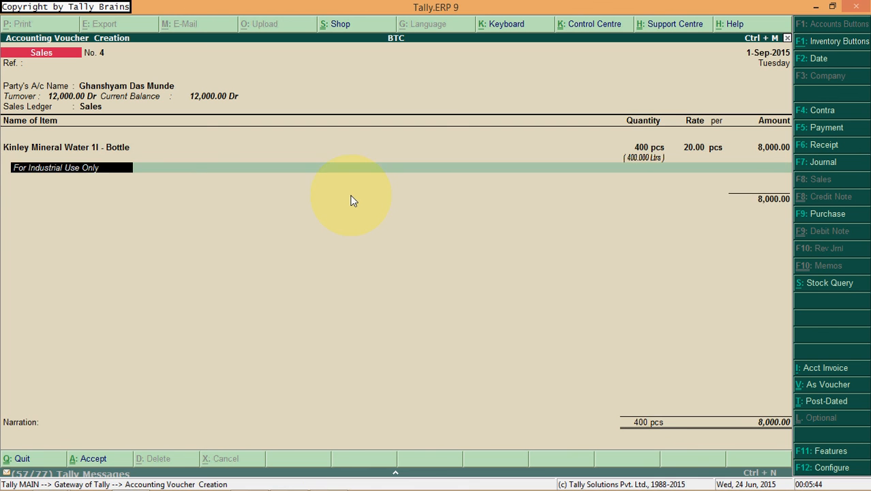
key("Return")
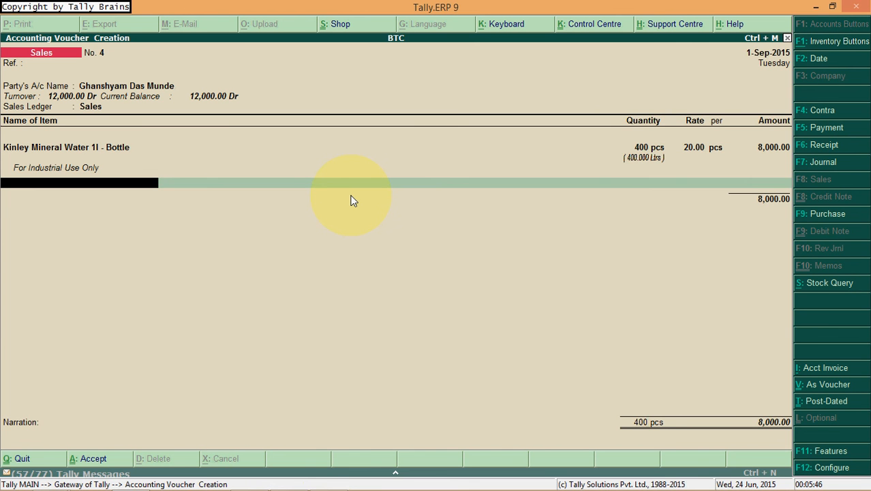
Add Tomato as the second invoice item and open its stock allocation
key("Down")
key("Down")
key("Down")
key("Up")
key("Up")
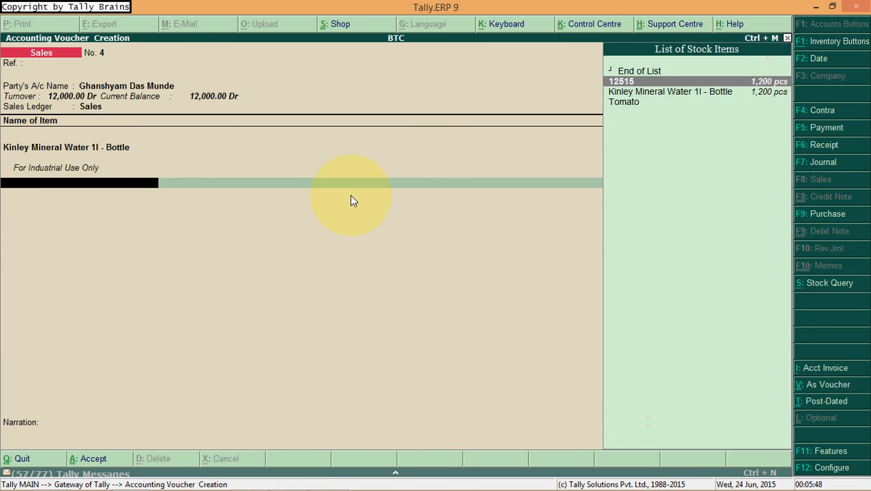
key("Down")
key("Down")
key("Return")
key("Return")
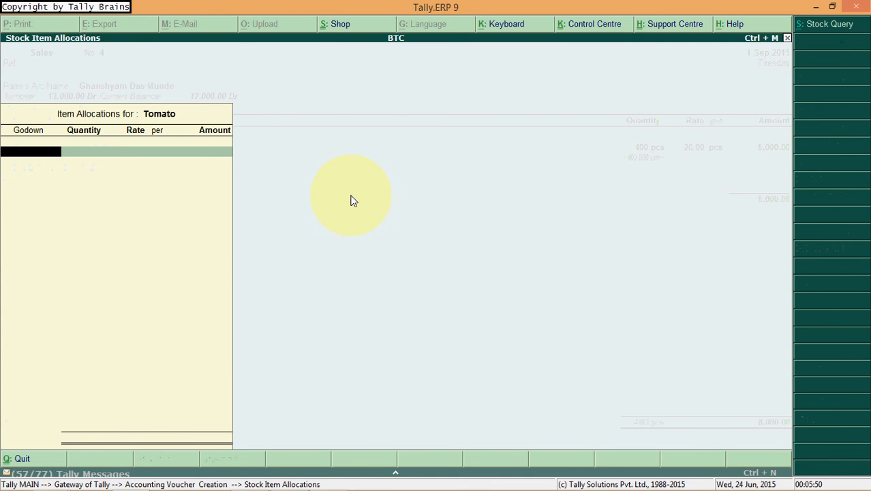
Allocate 200 cts of Tomato from the Bhanpuri godown at a rate of 150 and finish the allocation
key("Return")
type("200")
key("Return")
key("Return")
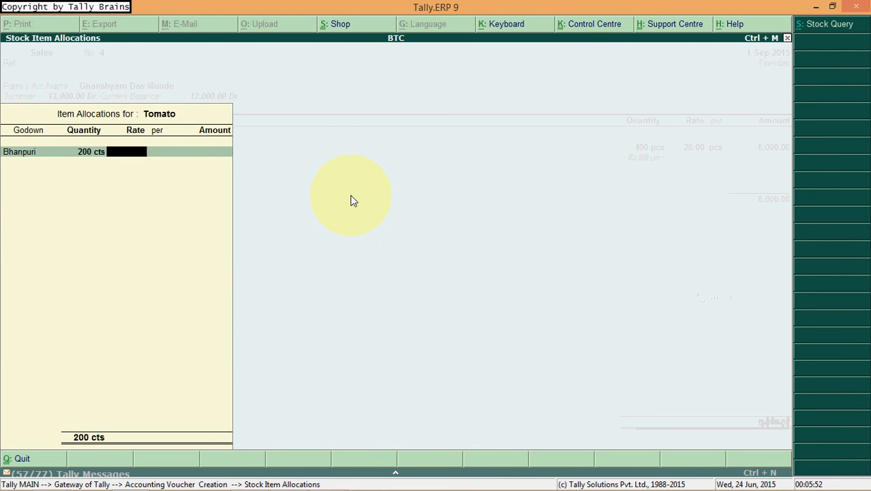
type("150")
key("Return")
key("Return")
key("Return")
key("Return")
key("Return")
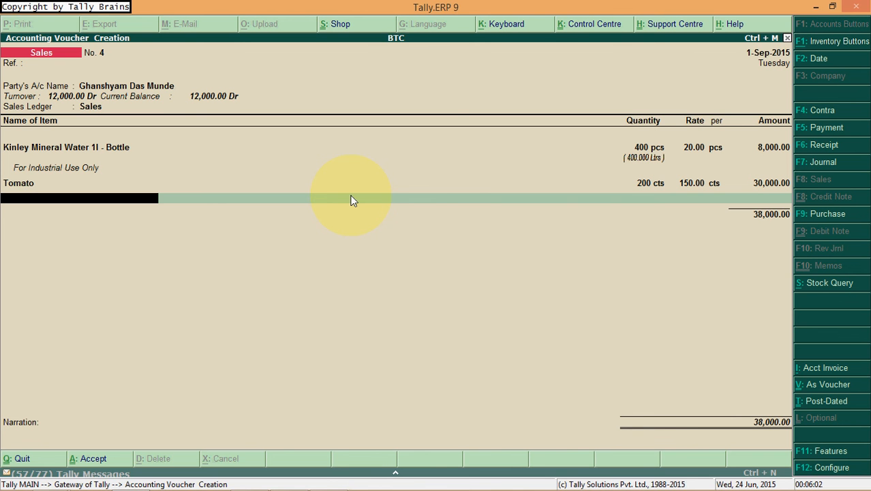
End the item list and add the Transportation Charges ledger at a rate of -1%
key("Return")
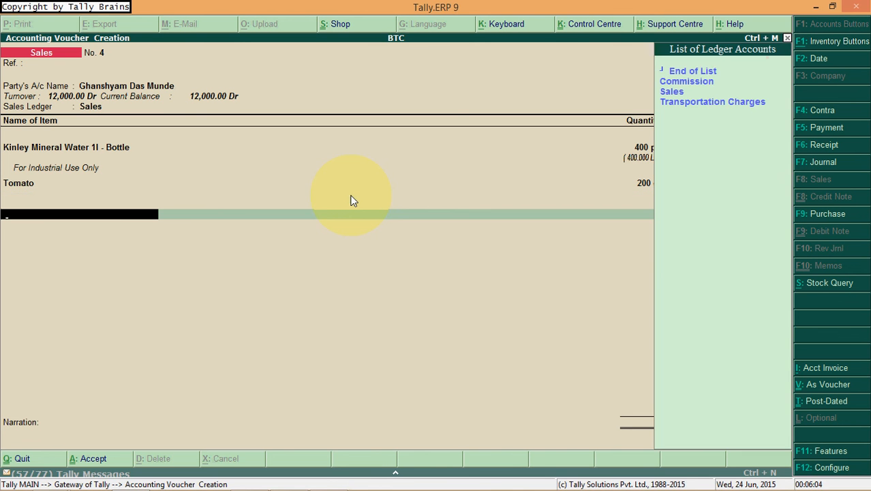
key("Down")
key("Down")
key("Down")
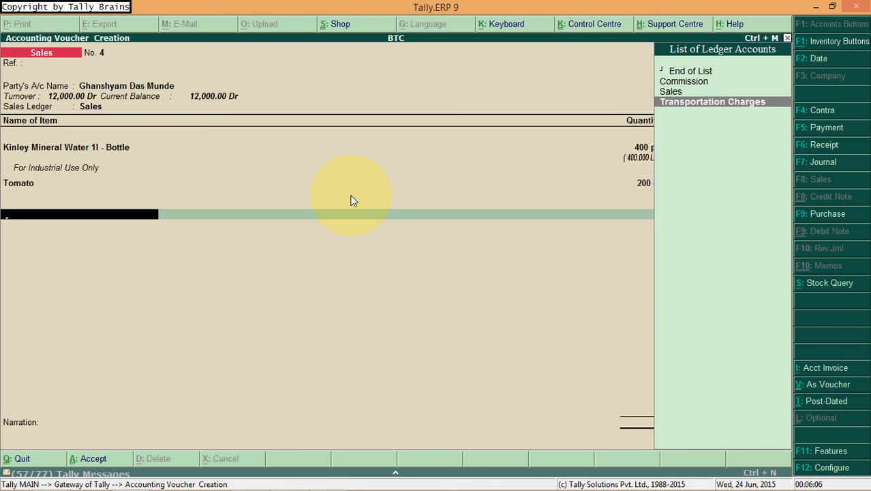
key("Return")
key("Return")
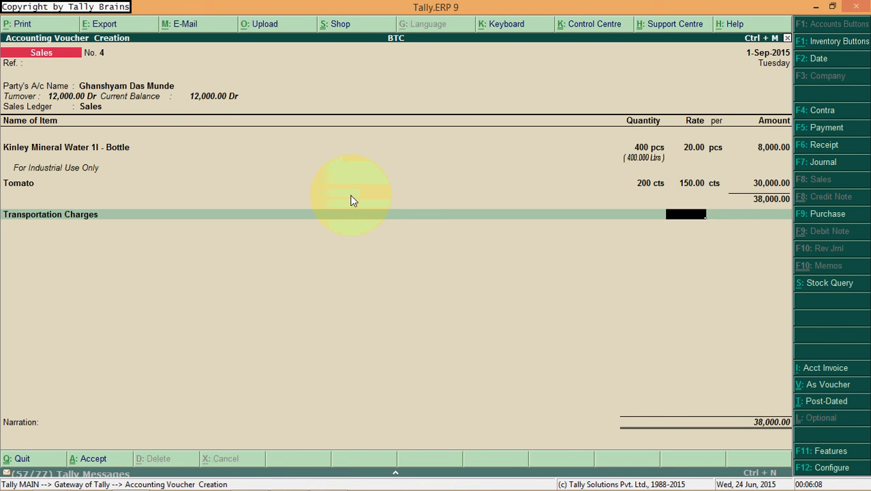
type("-1")
key("Return")
key("Return")
key("Return")
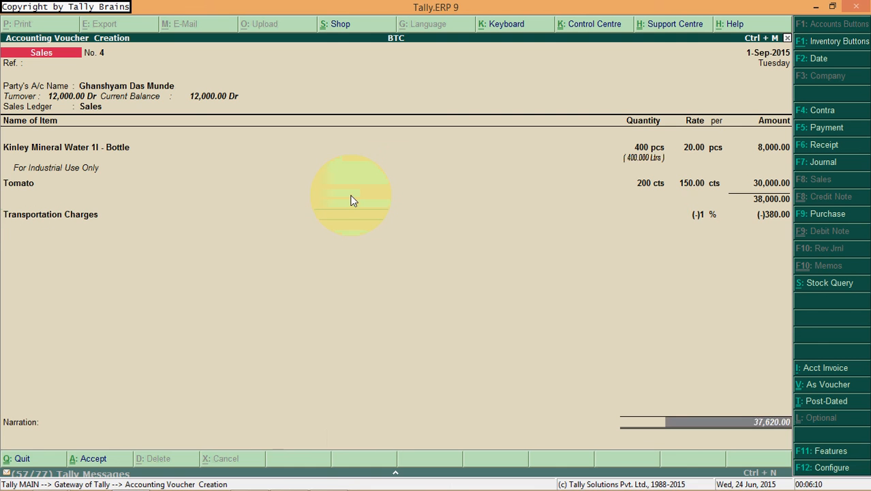
Leave the narration blank and save the item invoice
key("Return")
key("Return")
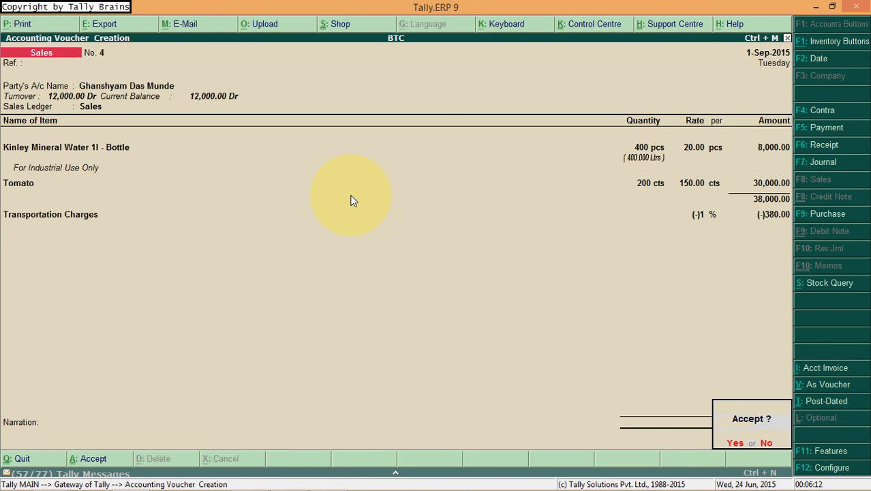
key("n")
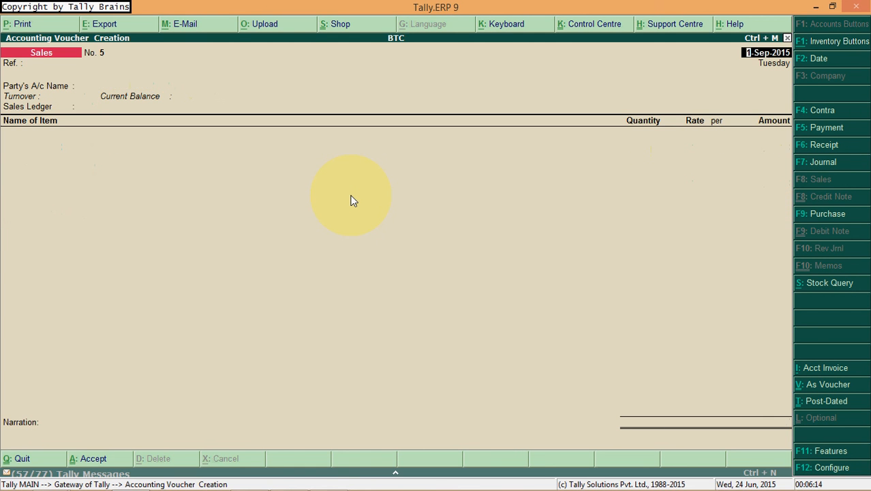